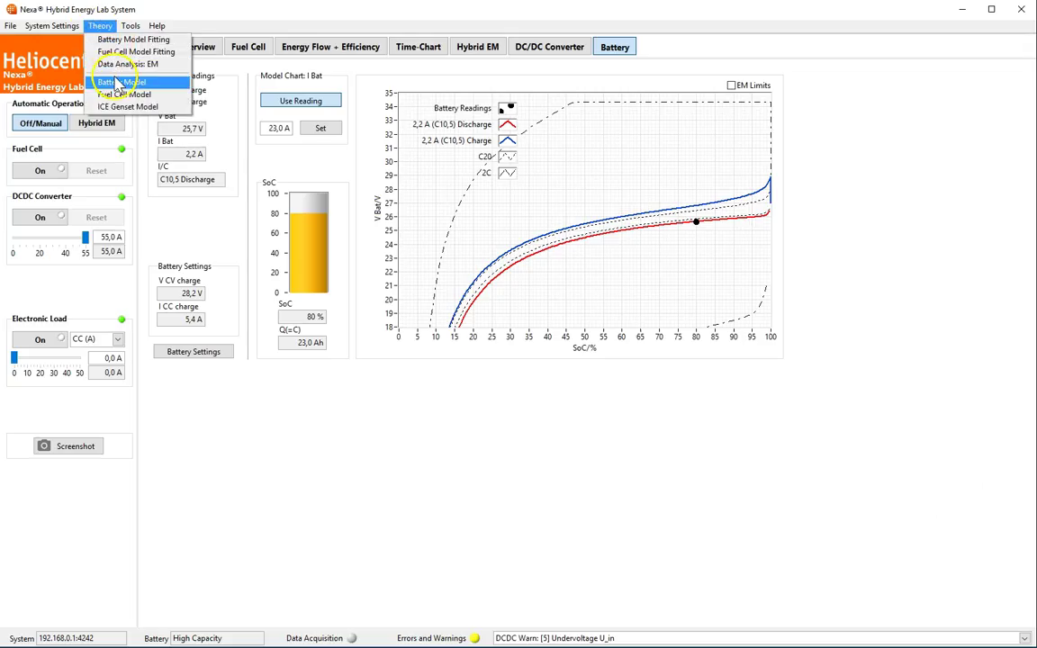
Step: Open the Battery Model simulator with Active Config and the C10...C1 lin. scenario
{"action": "left_click", "coordinate": [118, 84]}
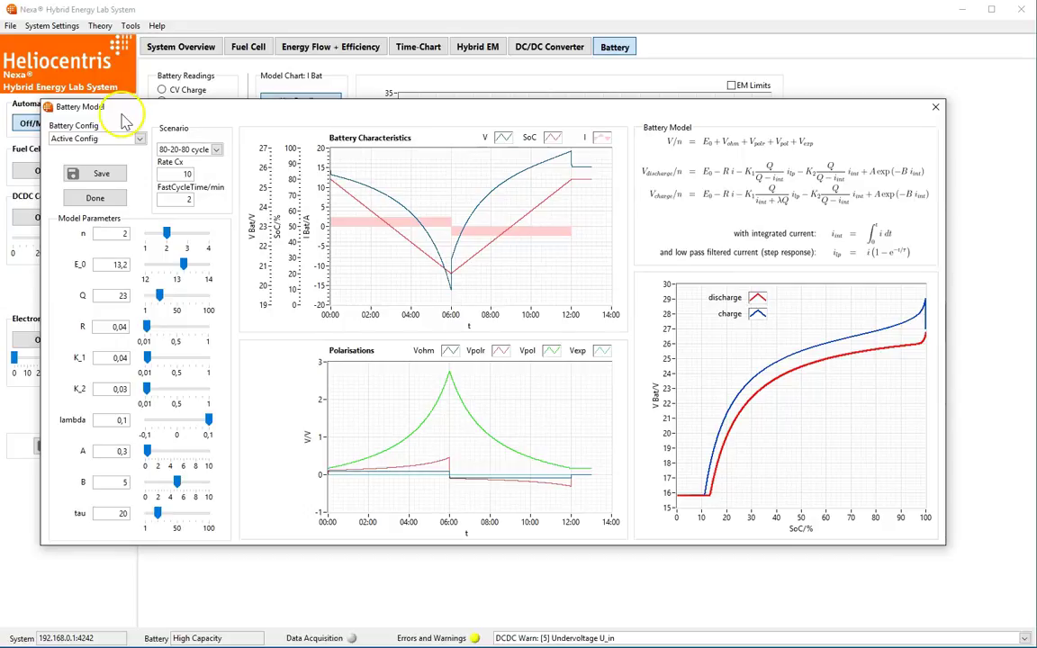
{"action": "left_click", "coordinate": [140, 141]}
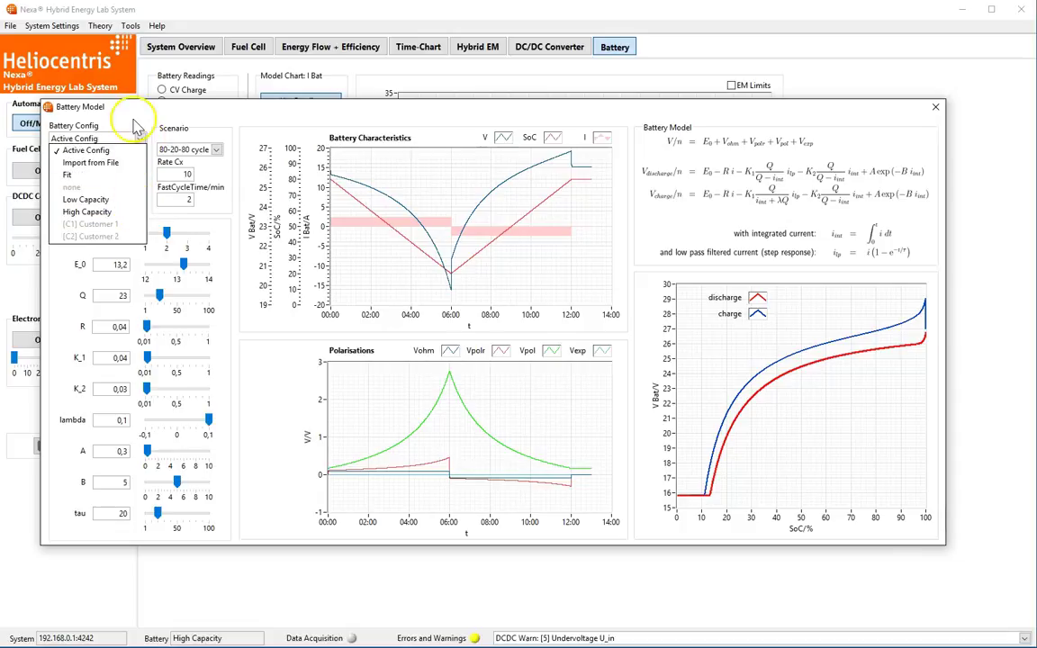
{"action": "left_click", "coordinate": [134, 131]}
{"action": "left_click", "coordinate": [216, 150]}
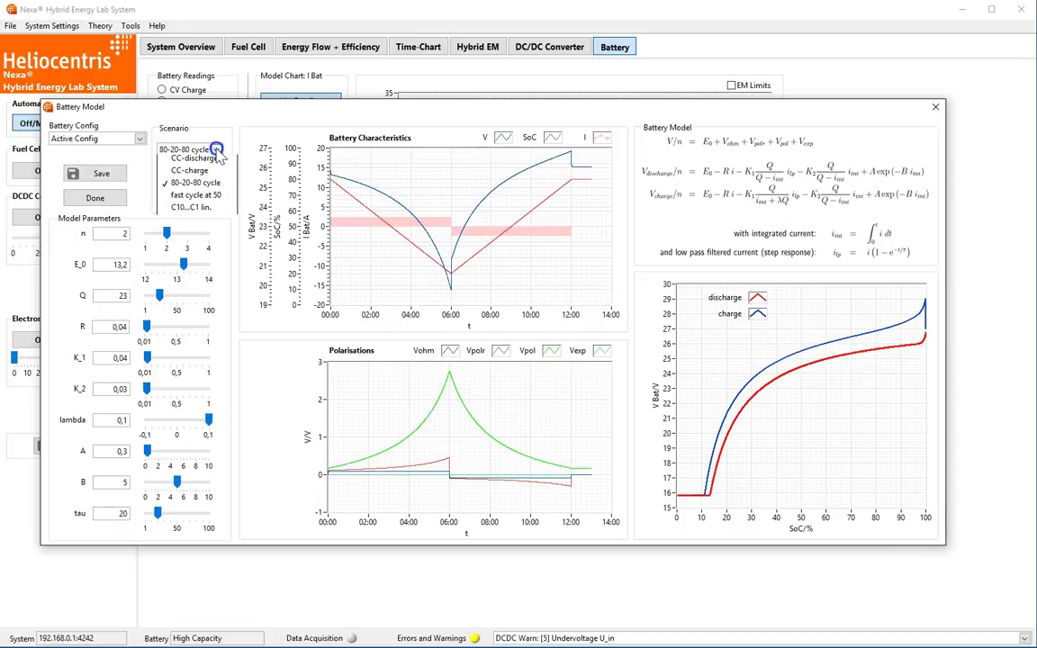
{"action": "left_click", "coordinate": [225, 211]}
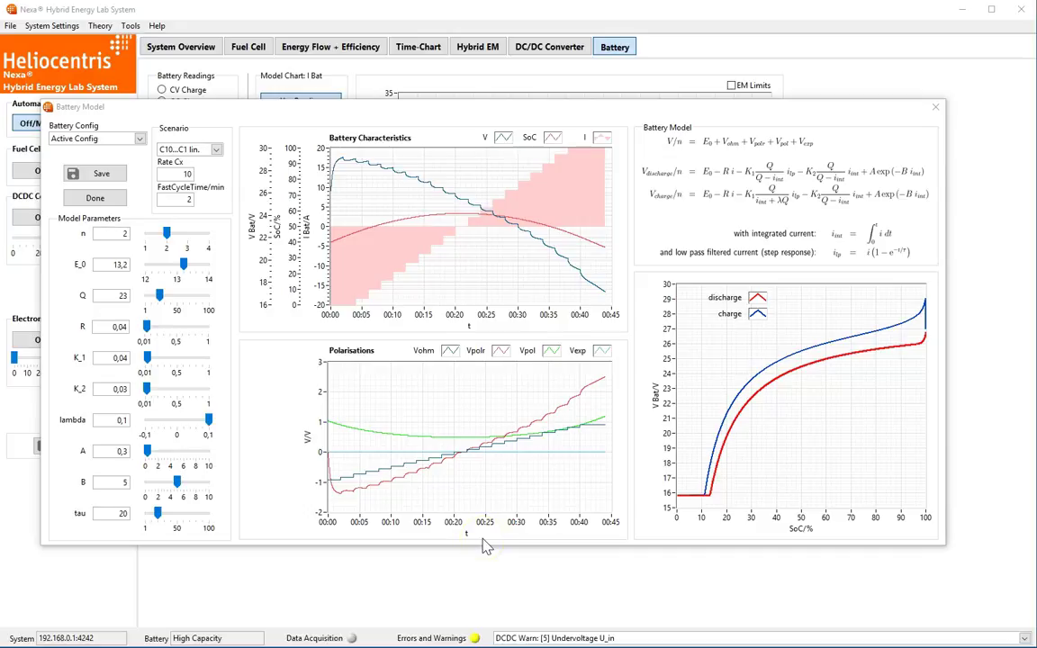
Step: Sweep the internal resistance R slider up and down, leaving R at 0,01
{"action": "left_click", "coordinate": [485, 545]}
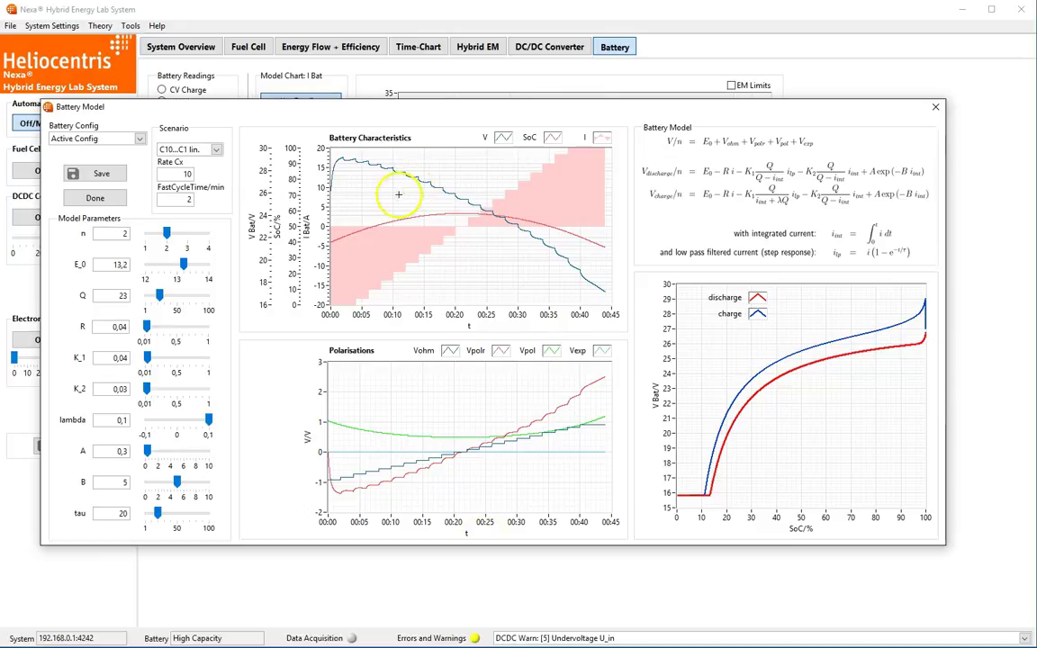
{"action": "mouse_move", "coordinate": [146, 331]}
{"action": "left_mouse_down"}
{"action": "mouse_move", "coordinate": [158, 331]}
{"action": "mouse_move", "coordinate": [149, 329]}
{"action": "left_mouse_up"}
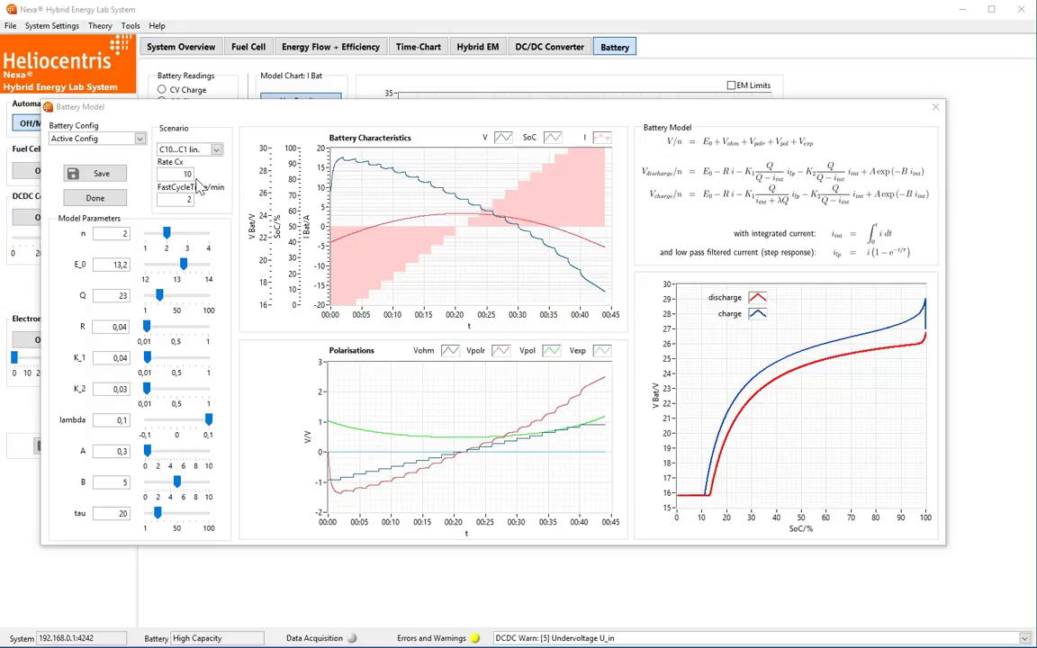
{"action": "left_click", "coordinate": [147, 328]}
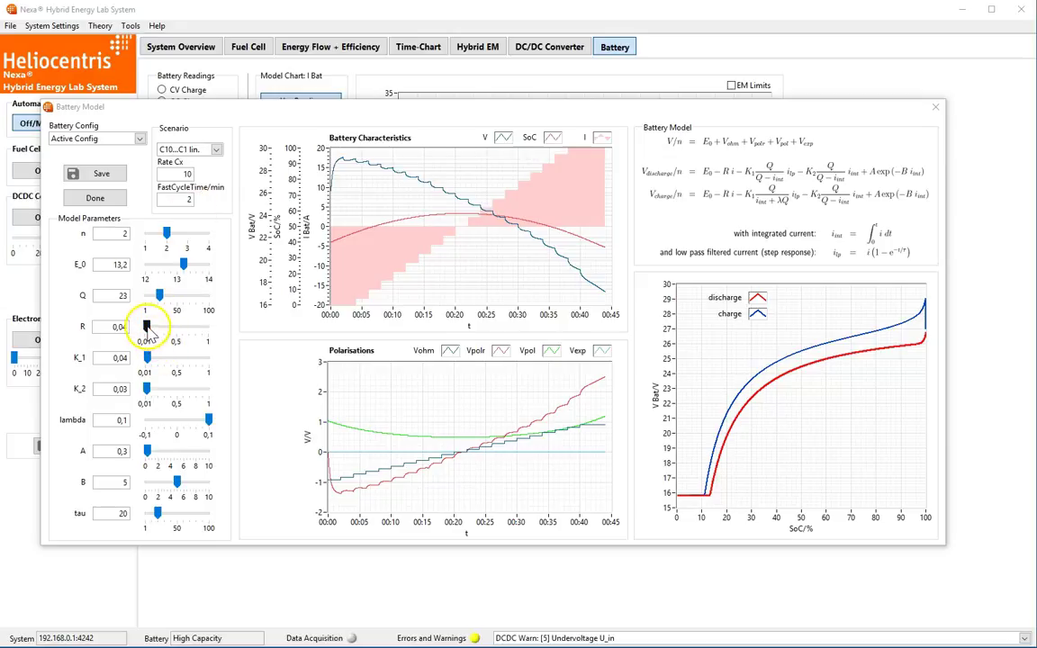
{"action": "left_click_drag", "start_coordinate": [147, 328], "coordinate": [191, 338]}
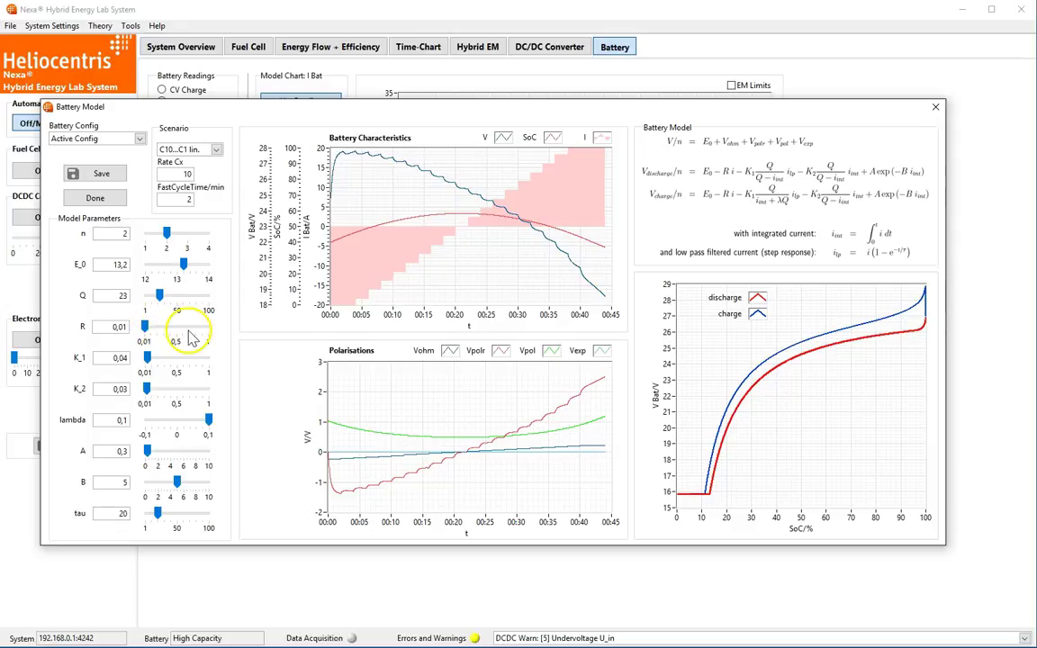
Step: Switch to the fast cycle at 50 scenario and sweep tau, ending at 18,2
{"action": "left_click", "coordinate": [217, 150]}
{"action": "left_click", "coordinate": [223, 207]}
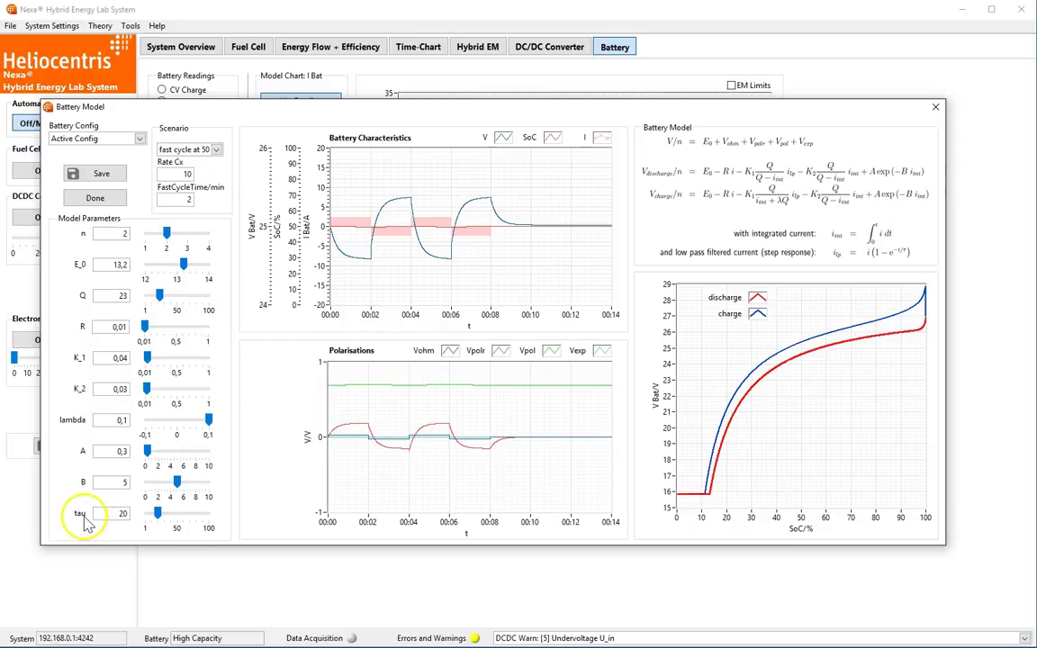
{"action": "left_click", "coordinate": [158, 513]}
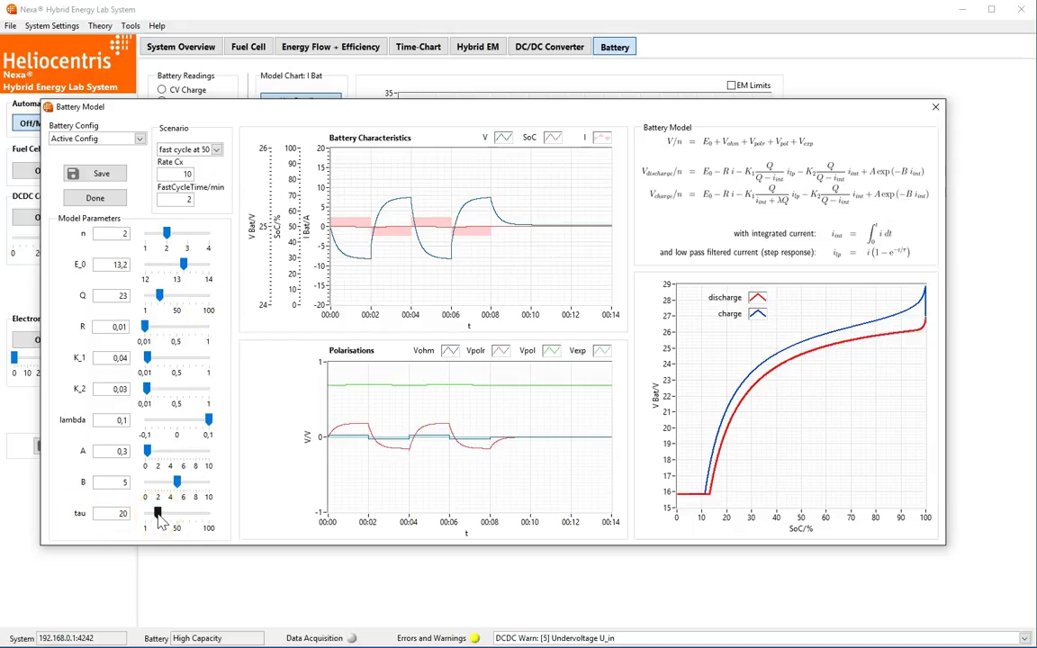
{"action": "left_click_drag", "start_coordinate": [158, 513], "coordinate": [181, 515]}
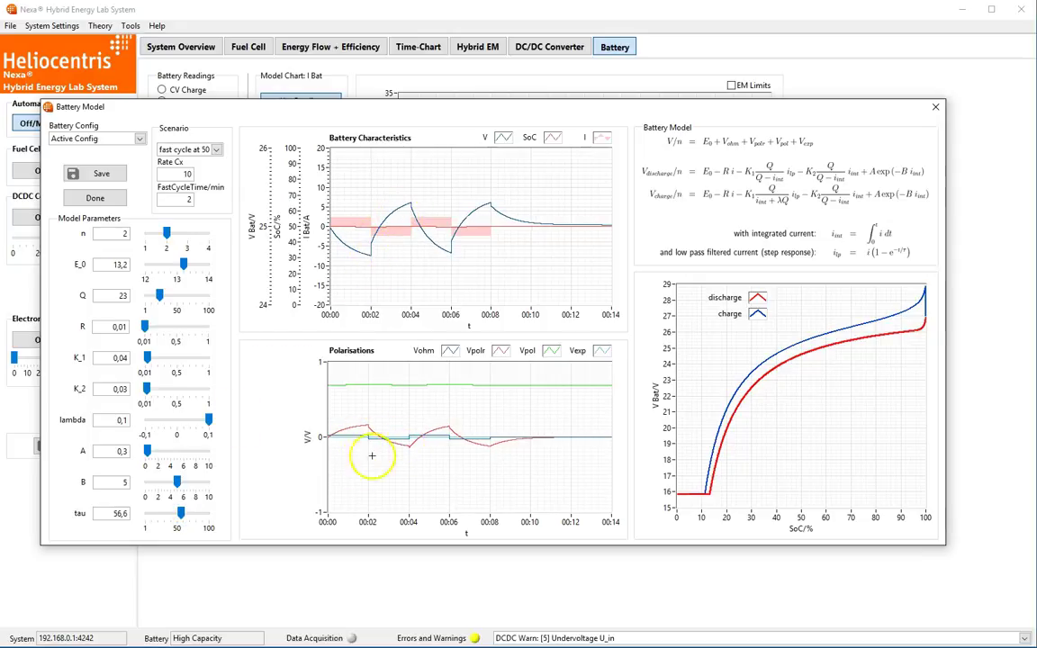
{"action": "left_click_drag", "start_coordinate": [181, 515], "coordinate": [159, 522]}
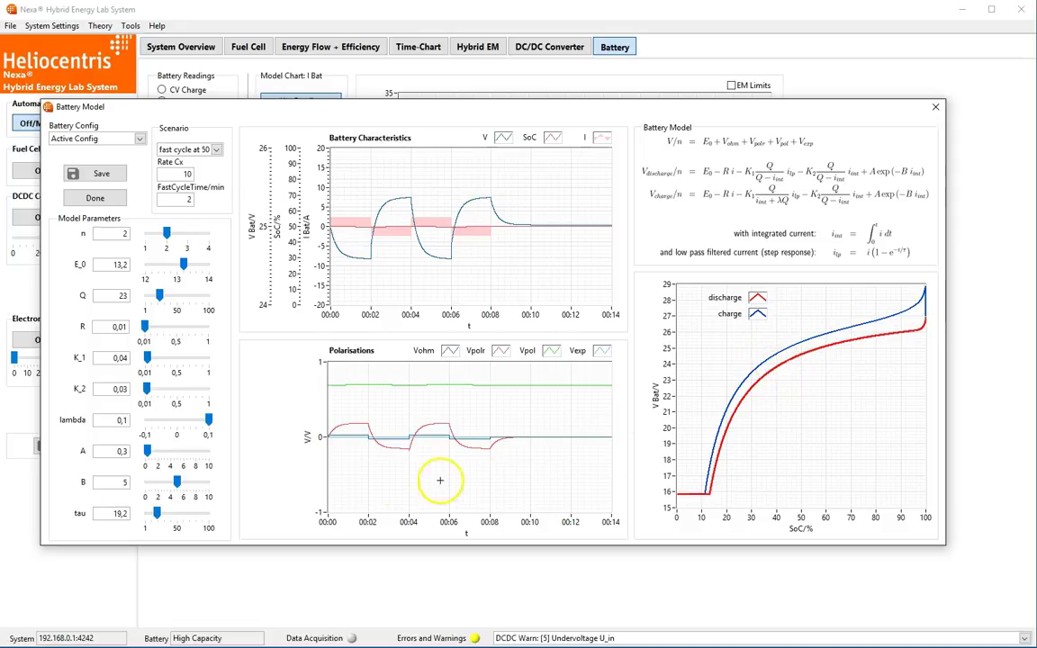
{"action": "mouse_move", "coordinate": [157, 514]}
{"action": "left_mouse_down"}
{"action": "mouse_move", "coordinate": [173, 516]}
{"action": "mouse_move", "coordinate": [158, 518]}
{"action": "left_mouse_up"}
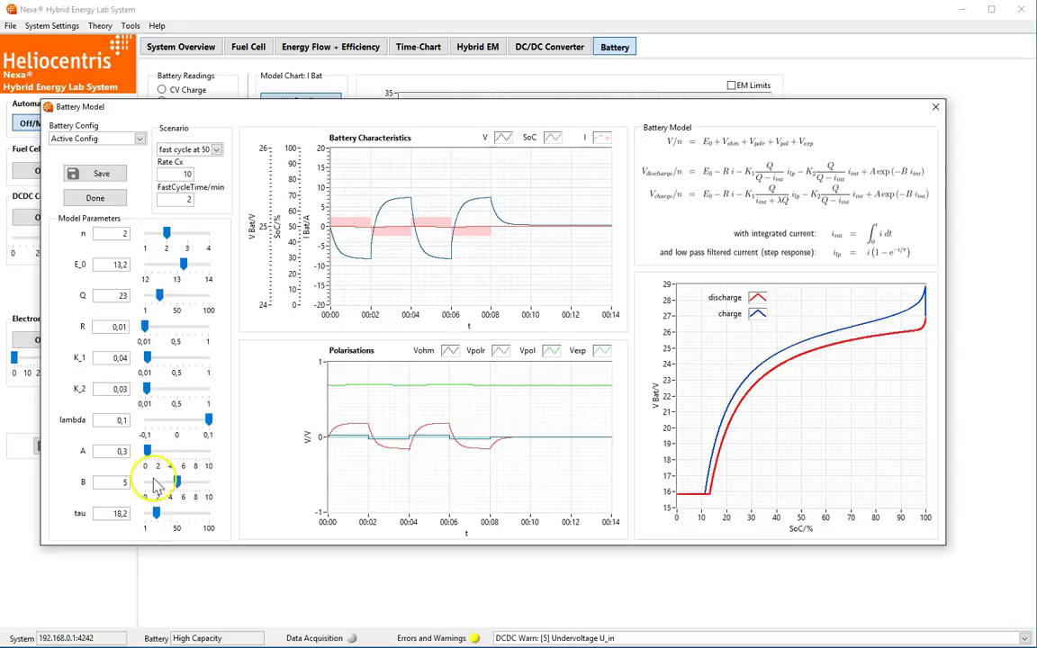
Step: Set exponential parameter A to 2,24 and B to 1,94
{"action": "left_click_drag", "start_coordinate": [148, 451], "coordinate": [163, 464]}
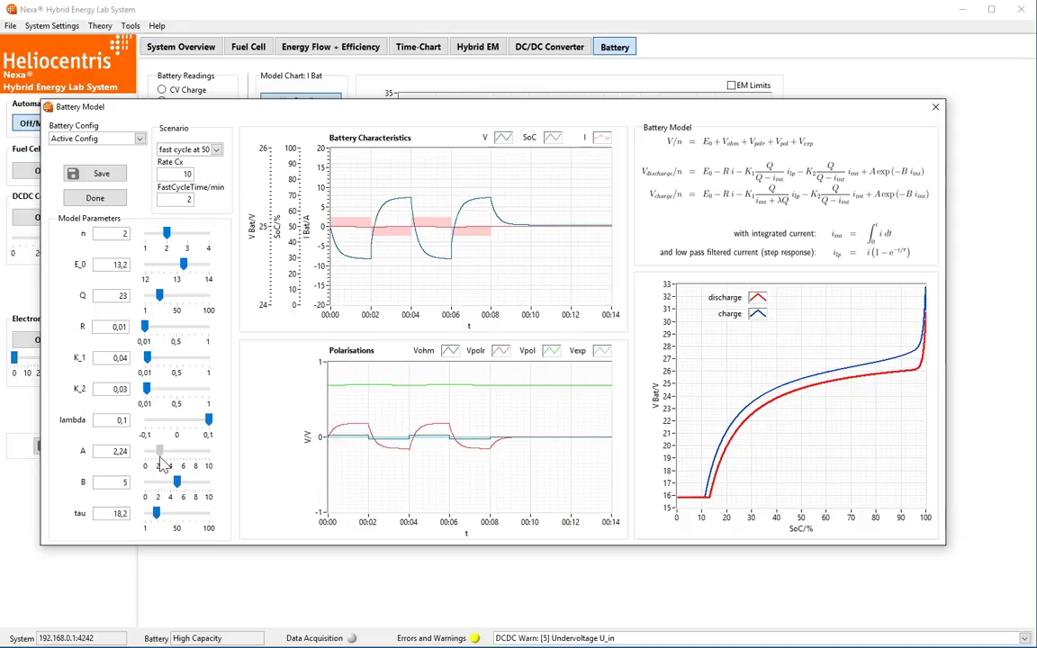
{"action": "mouse_move", "coordinate": [176, 482]}
{"action": "left_mouse_down"}
{"action": "mouse_move", "coordinate": [144, 482]}
{"action": "mouse_move", "coordinate": [158, 483]}
{"action": "left_mouse_up"}
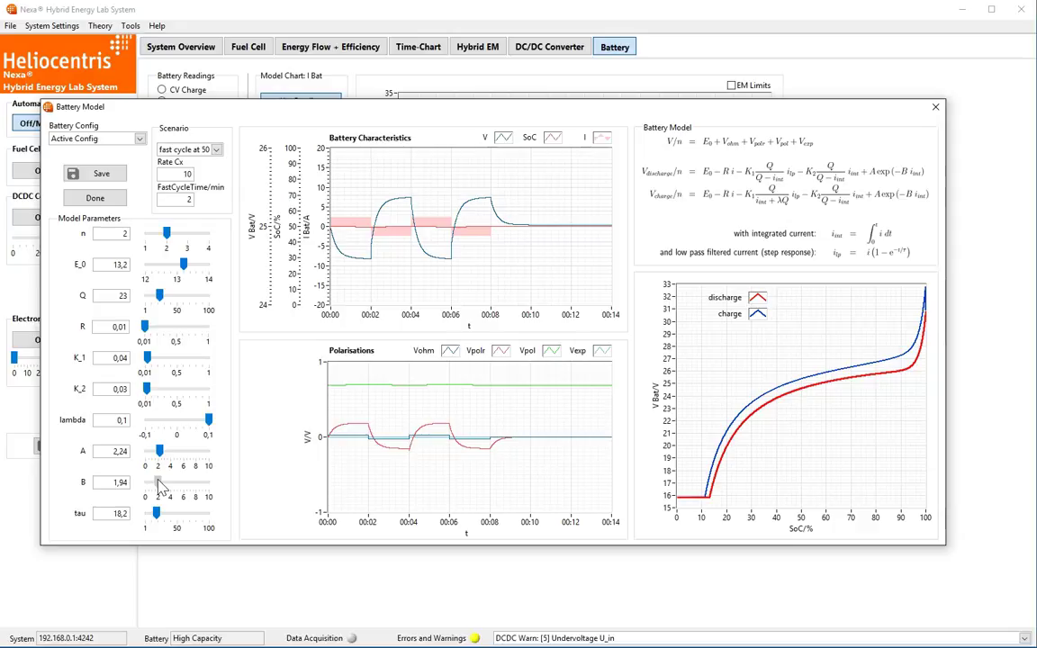
Step: Close the Battery Model and load HighCap C10 Cycle 3min.csv into Battery Model Fitting
{"action": "key", "text": "Escape"}
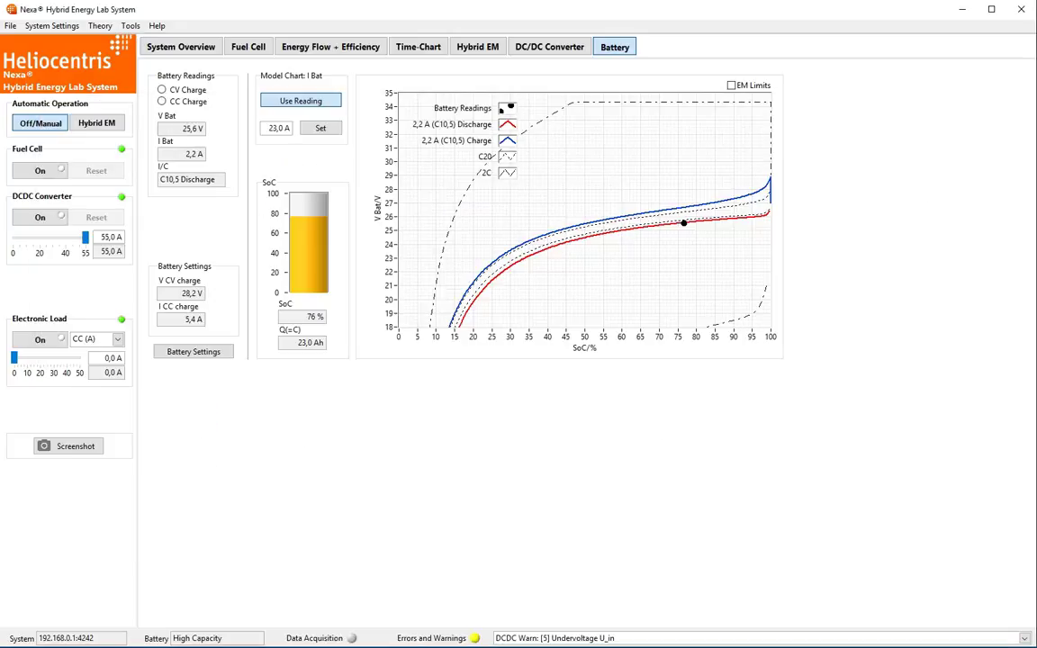
{"action": "left_click", "coordinate": [100, 26]}
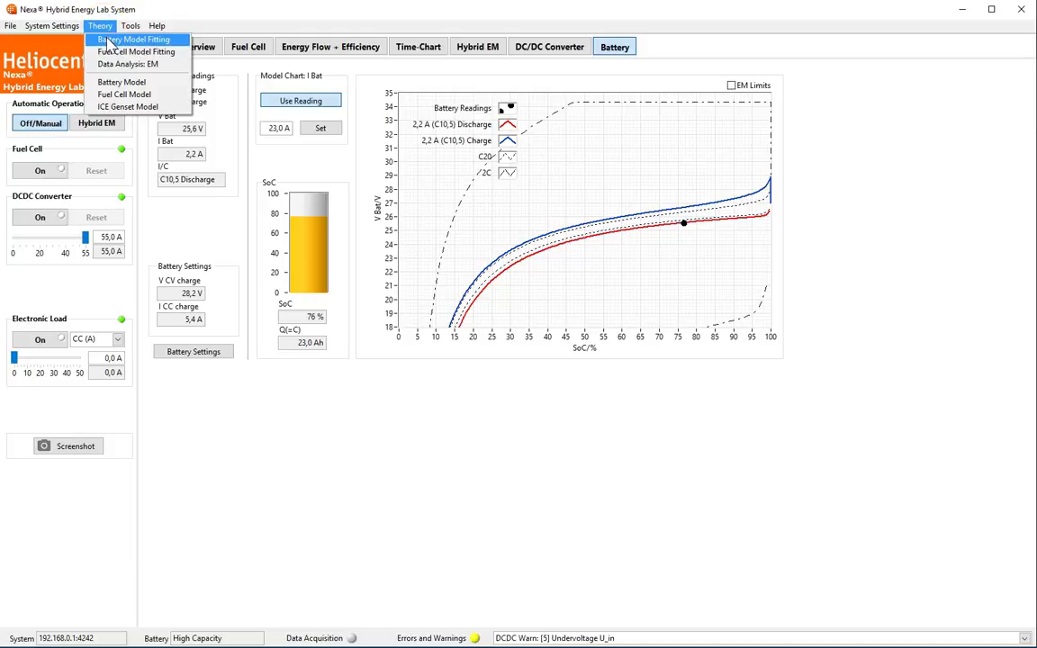
{"action": "left_click", "coordinate": [108, 42]}
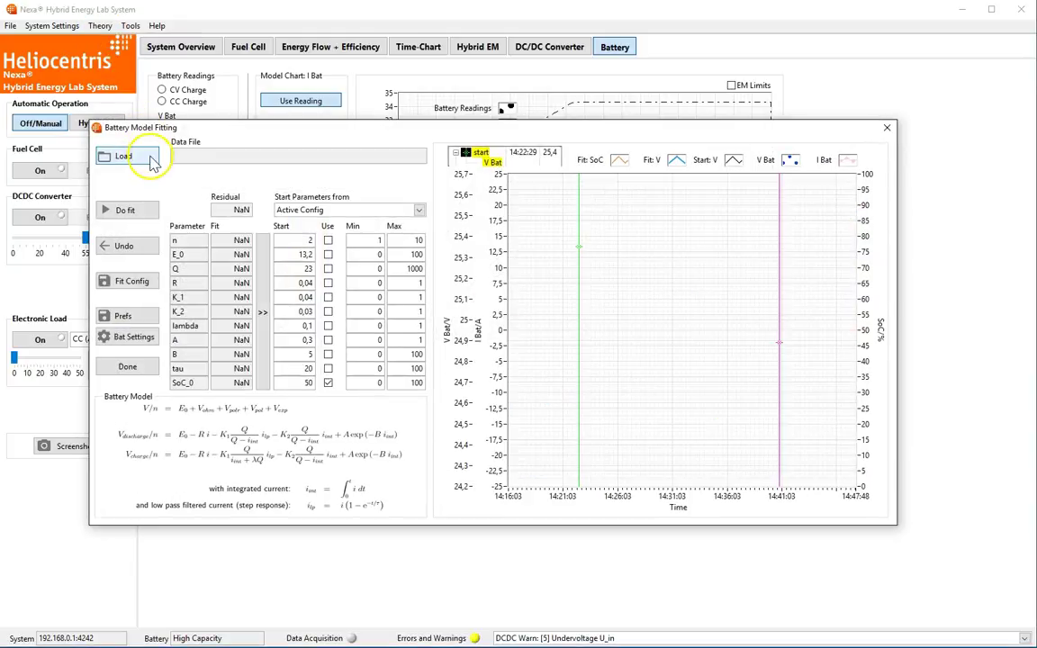
{"action": "left_click", "coordinate": [150, 161]}
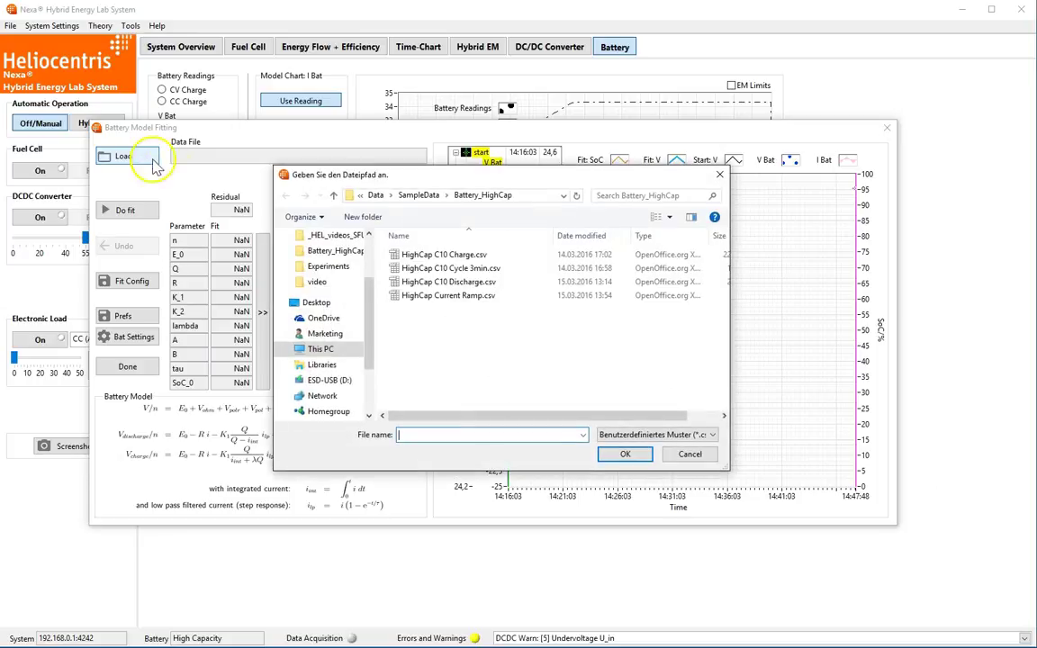
{"action": "double_click", "coordinate": [421, 270]}
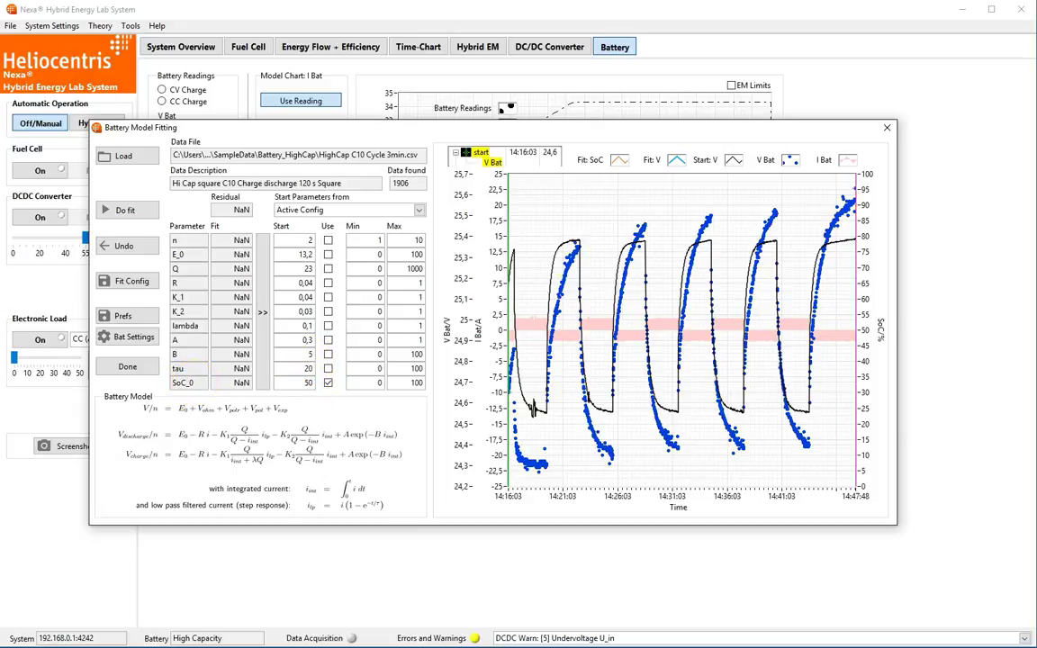
Step: Narrow the fit range to roughly 14:21–14:41 with the start and end markers
{"action": "left_click_drag", "start_coordinate": [510, 290], "coordinate": [580, 297]}
{"action": "left_click_drag", "start_coordinate": [856, 333], "coordinate": [778, 330]}
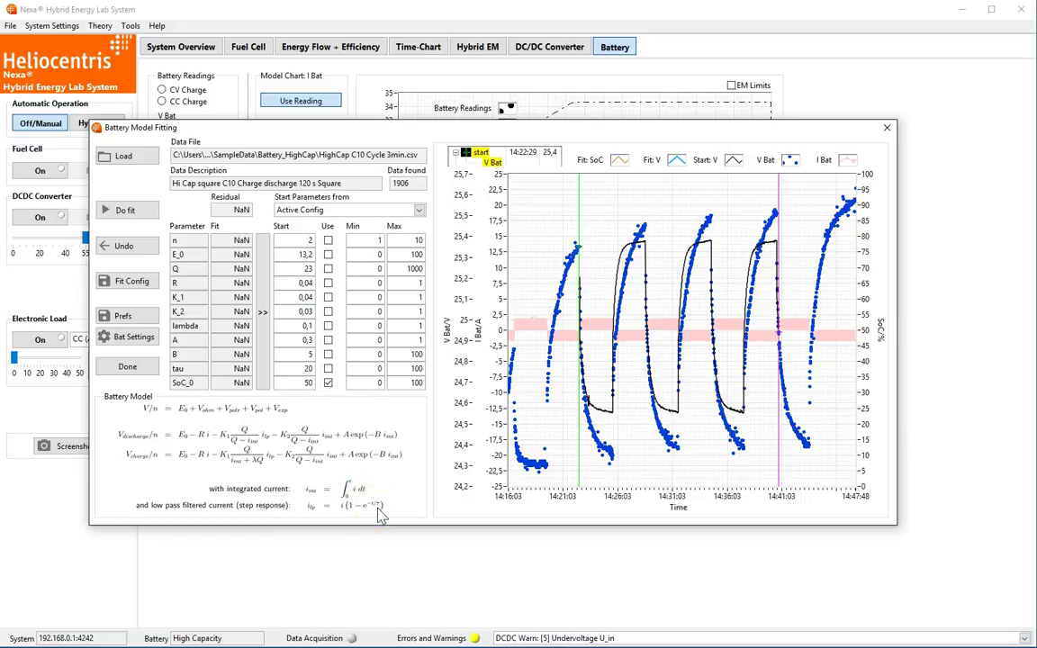
Step: Set tau's start value to 50 and mark K_1, tau and SoC_0 for fitting
{"action": "double_click", "coordinate": [308, 368]}
{"action": "type", "text": "50"}
{"action": "key", "text": "Return"}
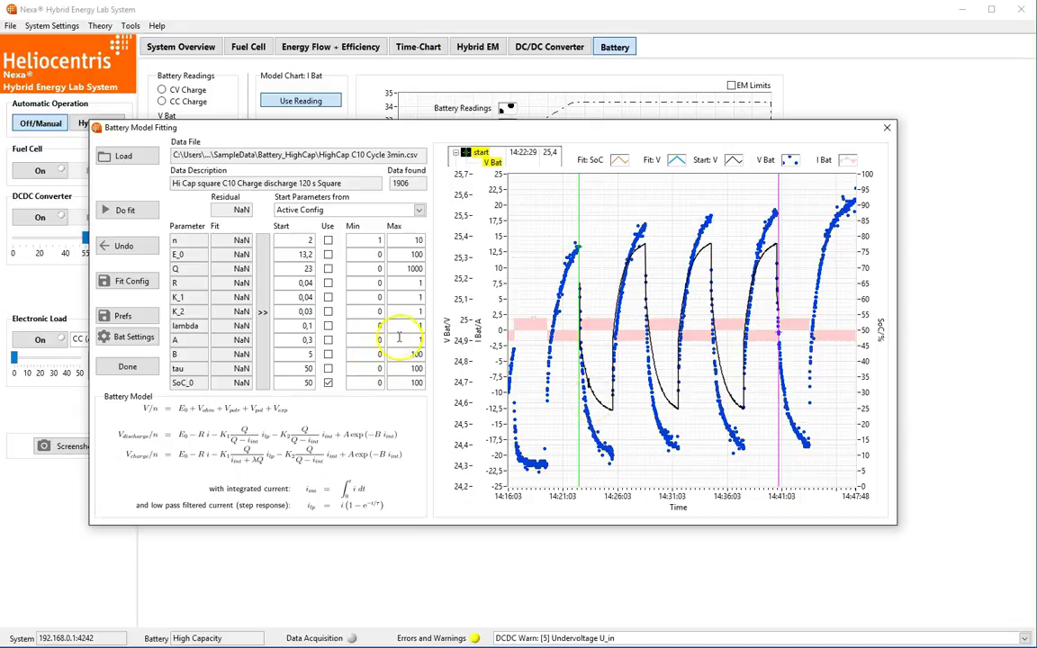
{"action": "left_click", "coordinate": [328, 383]}
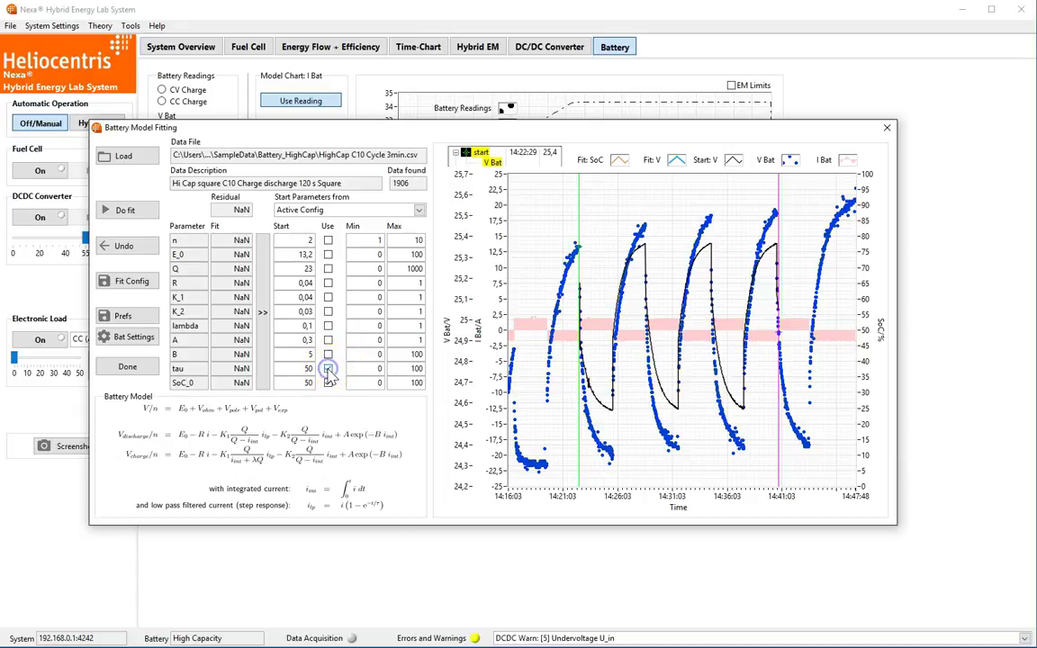
{"action": "left_click", "coordinate": [329, 369]}
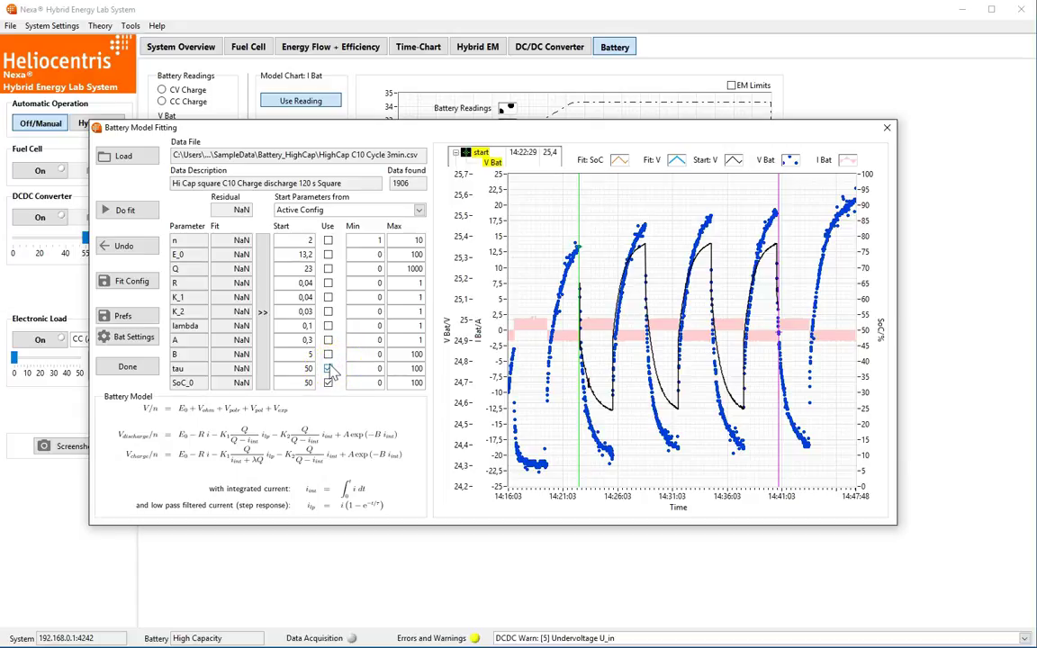
{"action": "left_click", "coordinate": [327, 297]}
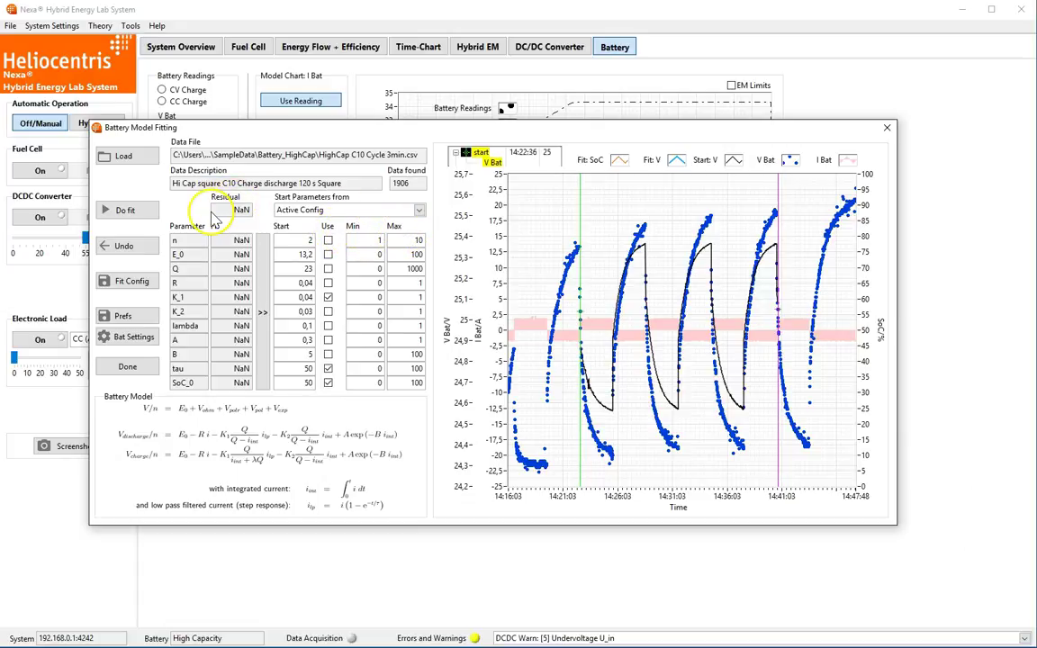
Step: Run the fit (residual 2,42E-3) and copy the fitted values into the Start column
{"action": "left_click", "coordinate": [131, 210]}
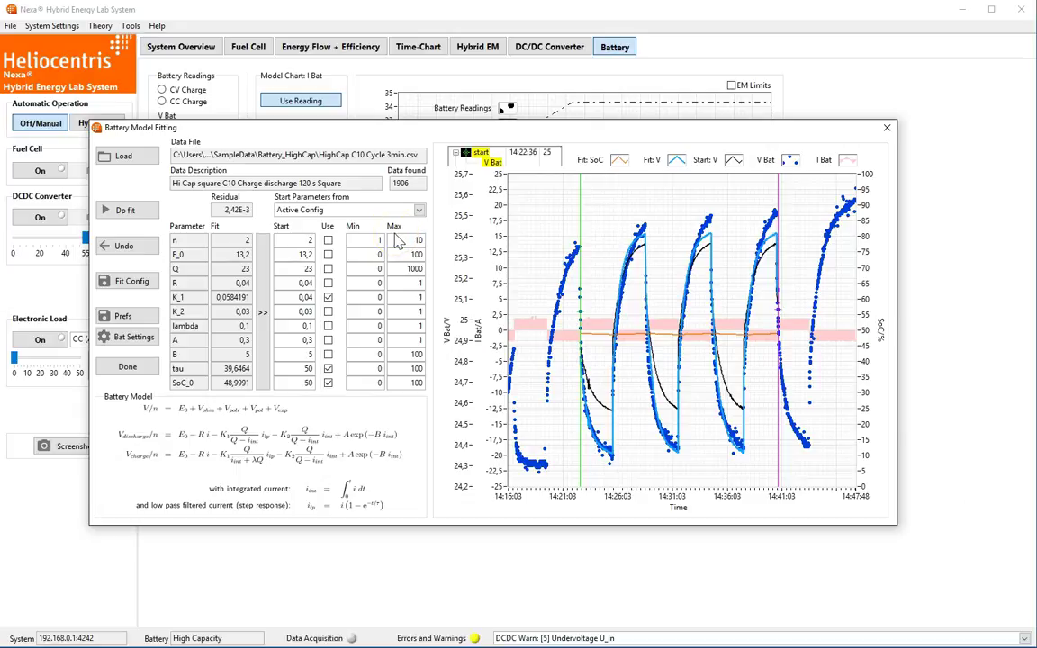
{"action": "left_click", "coordinate": [263, 320]}
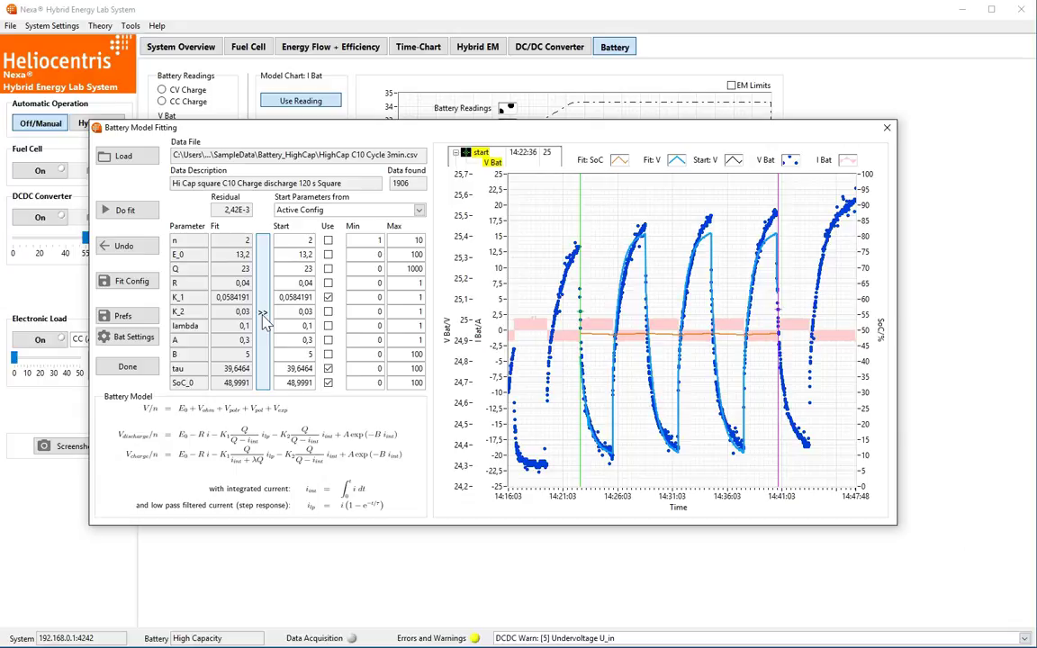
{"action": "left_click", "coordinate": [277, 335]}
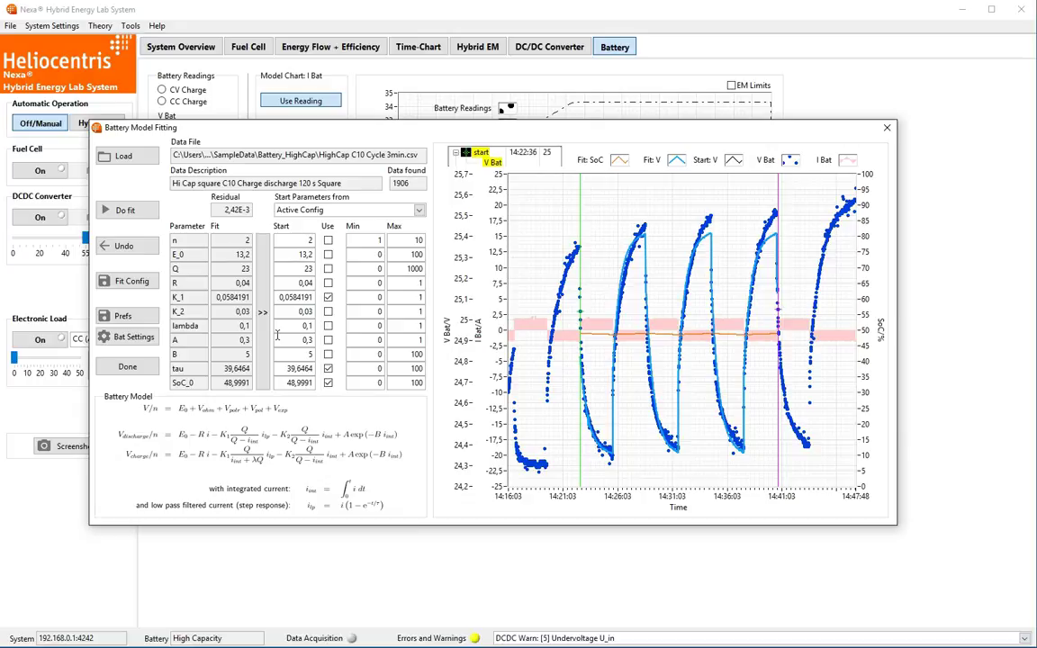
Step: In Battery Settings, compare against the Fit parameter set
{"action": "left_click", "coordinate": [144, 336]}
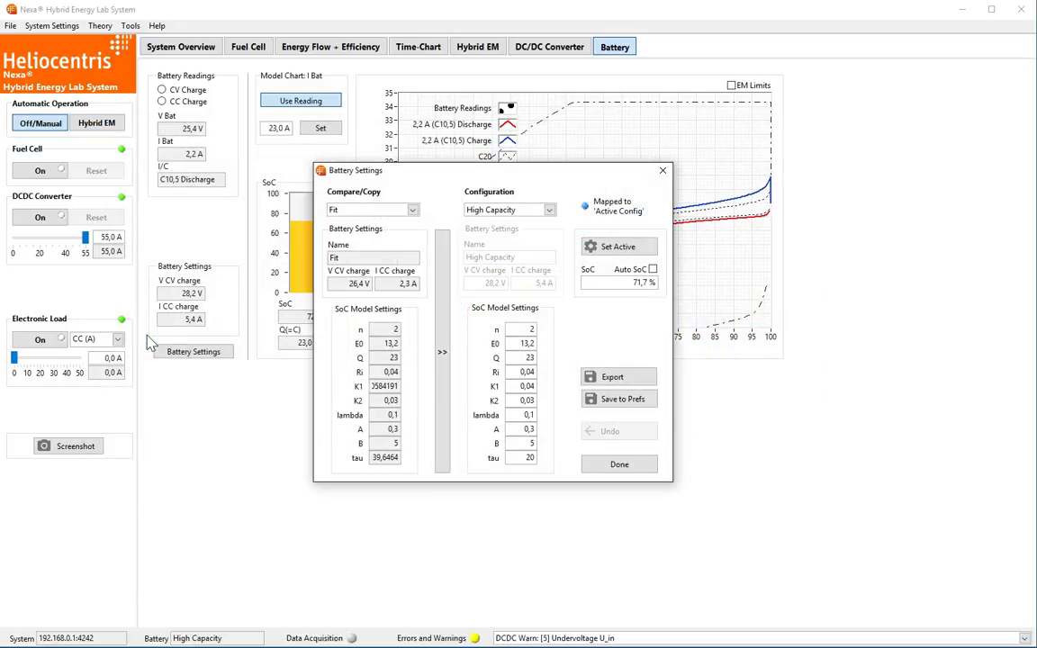
{"action": "left_click", "coordinate": [329, 308]}
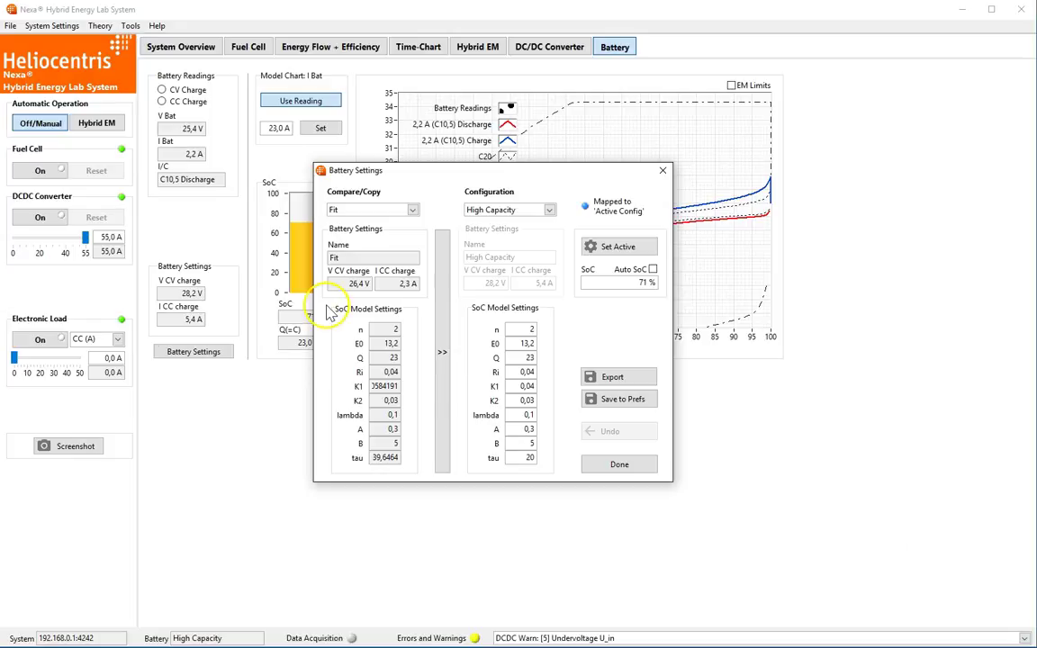
{"action": "left_click", "coordinate": [351, 210]}
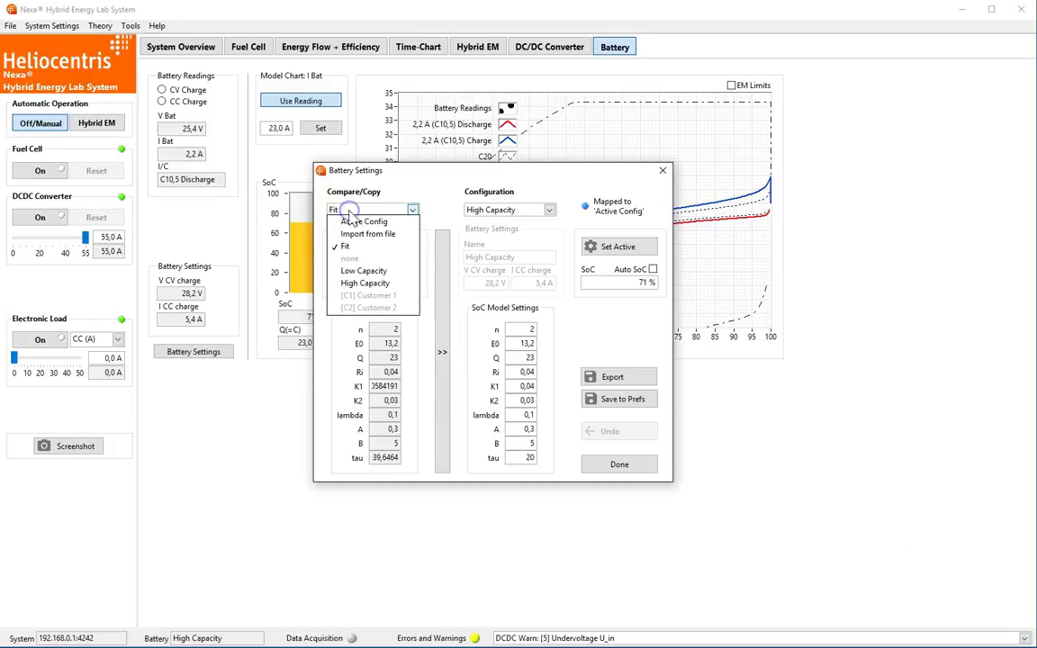
{"action": "left_click", "coordinate": [346, 246]}
{"action": "left_click", "coordinate": [382, 318]}
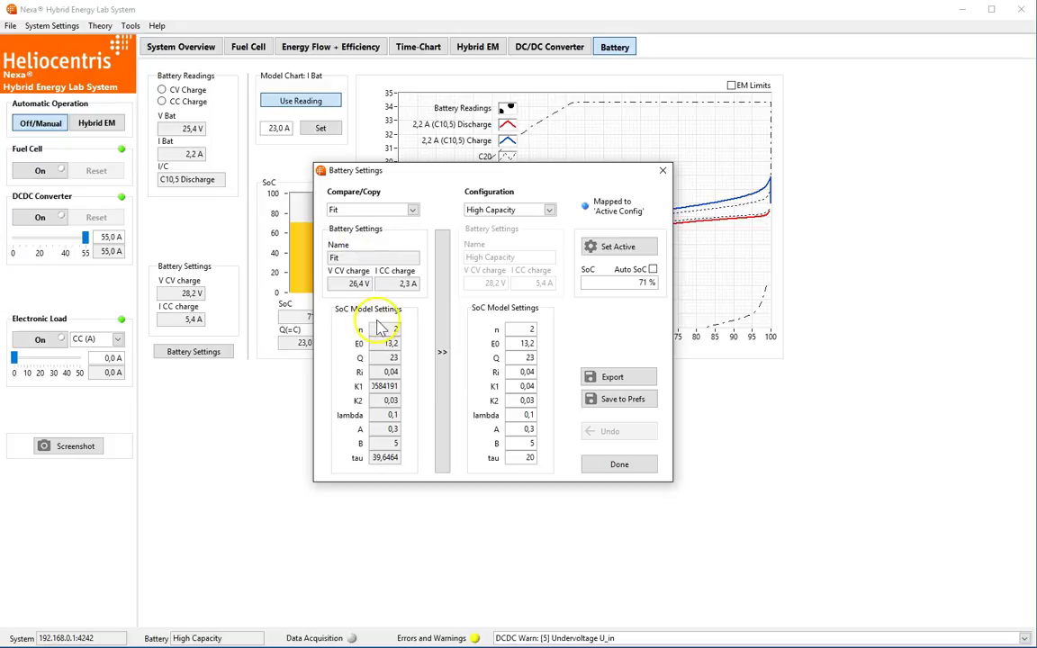
Step: Rename slot C1 to 'fitted' with 28,2 V and 5,4 A, and make it active
{"action": "left_click", "coordinate": [527, 211]}
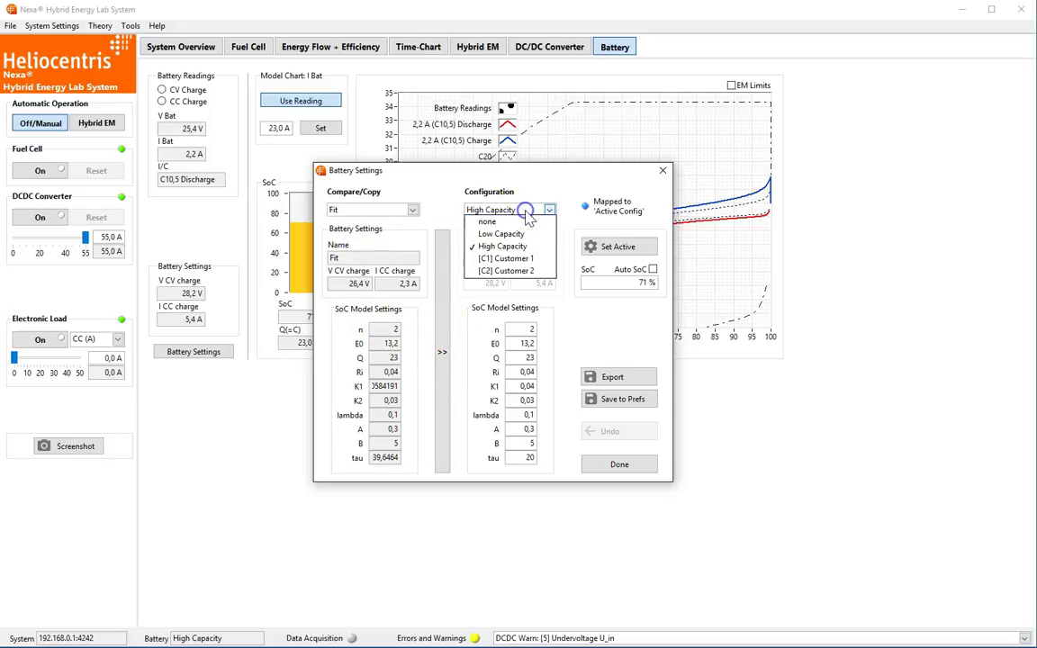
{"action": "left_click", "coordinate": [529, 259]}
{"action": "left_click_drag", "start_coordinate": [522, 258], "coordinate": [457, 258]}
{"action": "type", "text": "fitted"}
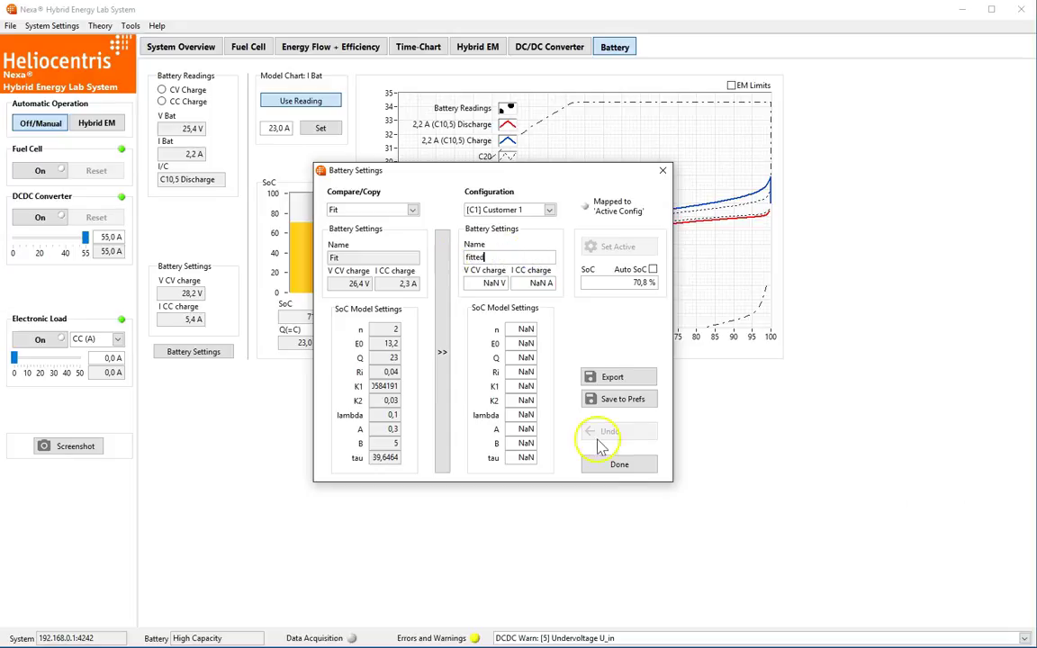
{"action": "key", "text": "Tab"}
{"action": "type", "text": "28,2"}
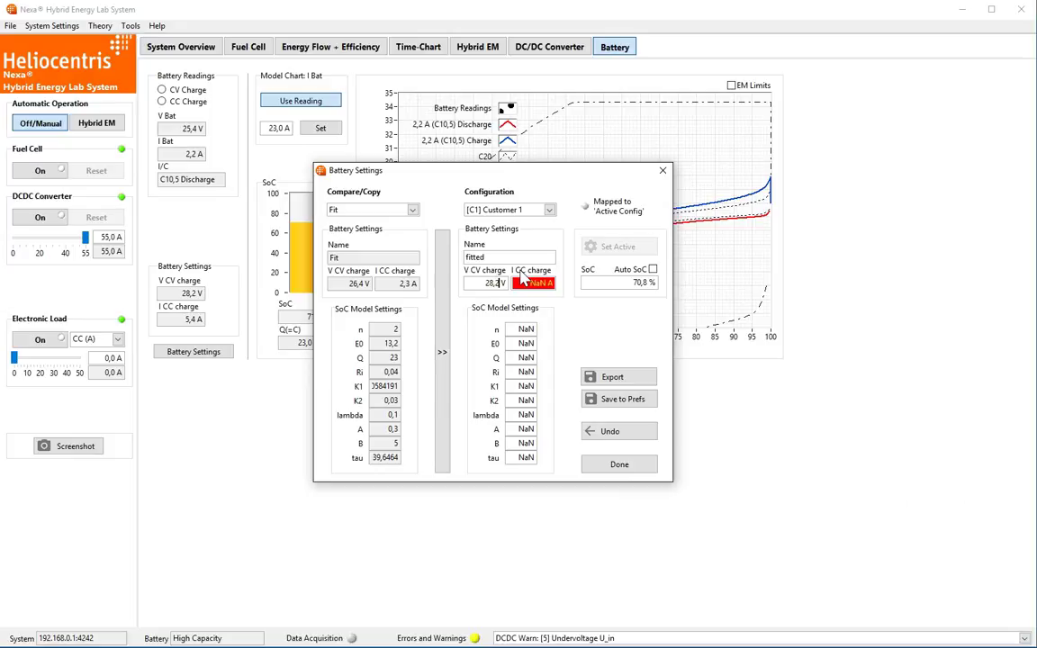
{"action": "left_click", "coordinate": [539, 282]}
{"action": "type", "text": "5,4"}
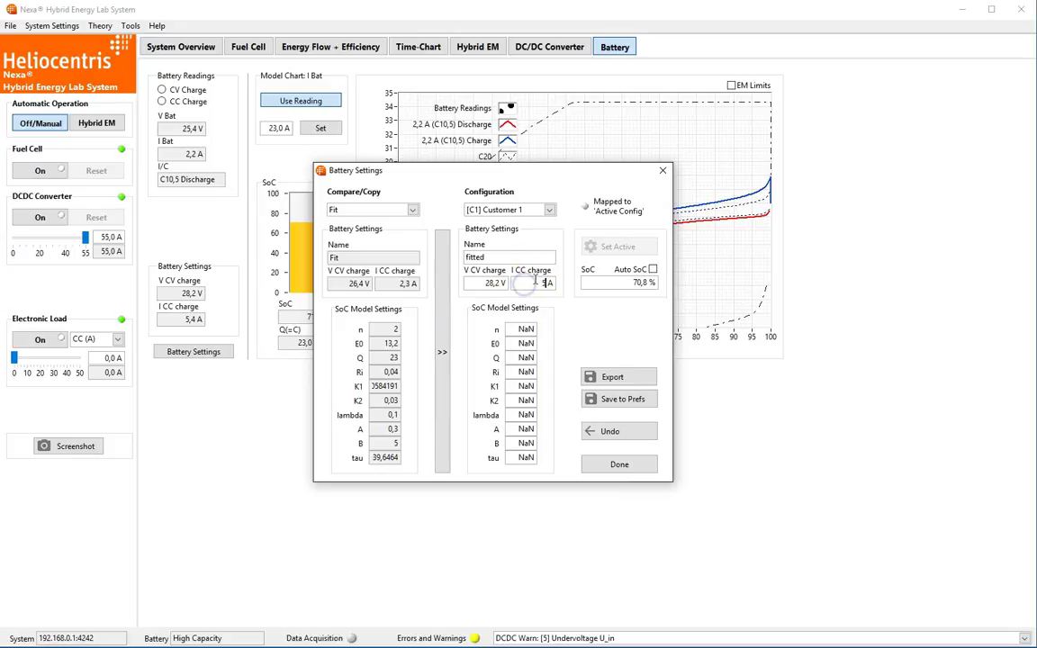
{"action": "key", "text": "Return"}
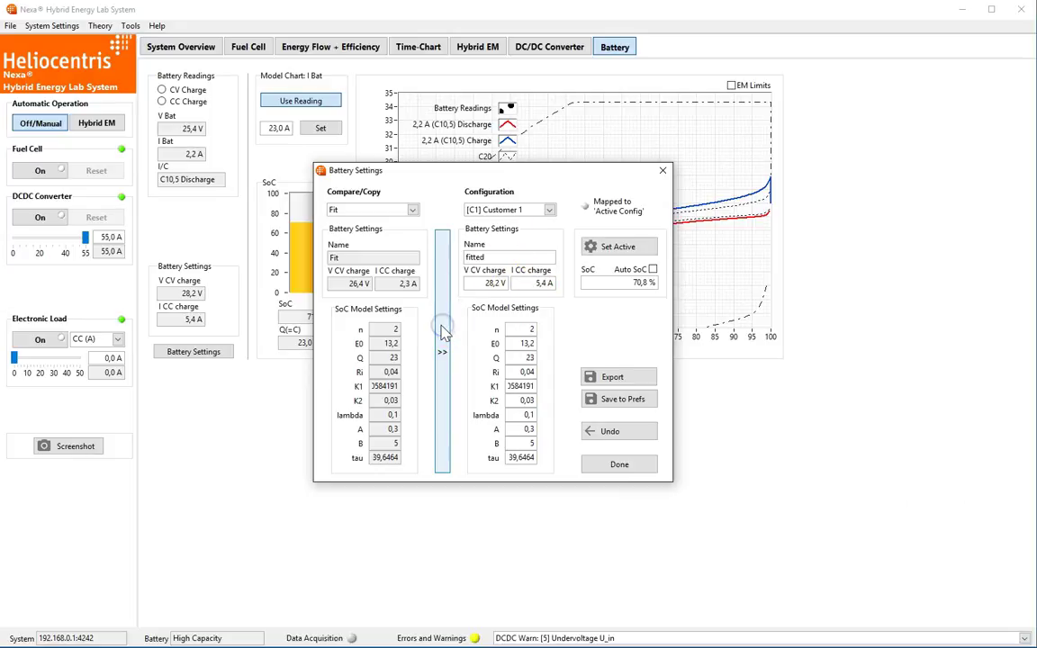
{"action": "left_click", "coordinate": [621, 245]}
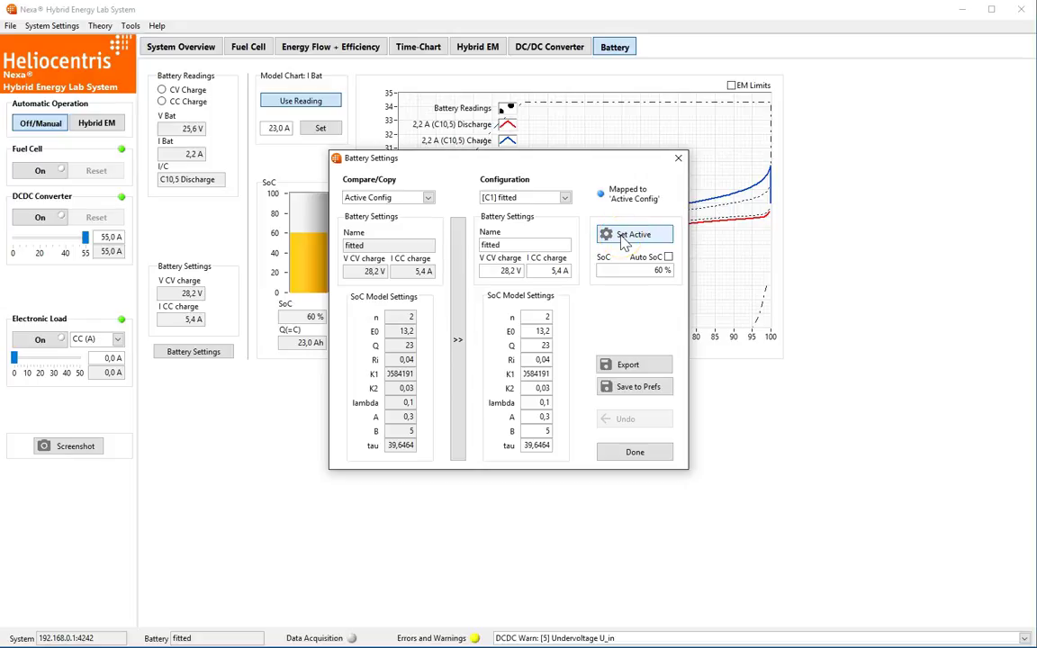
Step: Close Battery Settings and point out the operating point near 59 % SoC on the Battery chart
{"action": "left_click", "coordinate": [635, 453]}
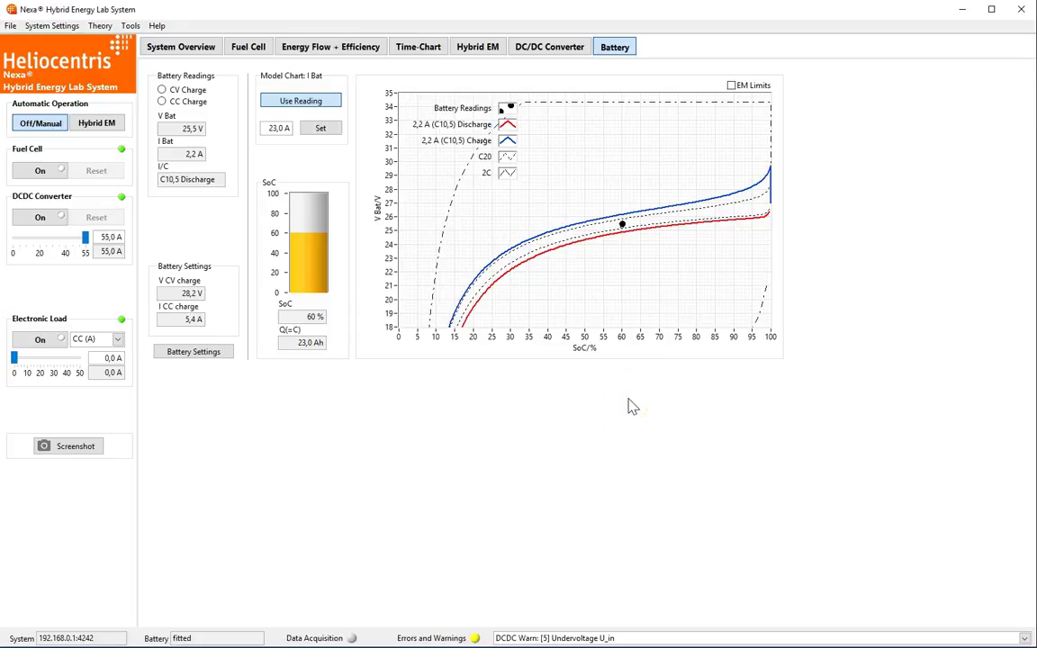
{"action": "left_click", "coordinate": [645, 248]}
{"action": "left_click", "coordinate": [630, 231]}
{"action": "left_click", "coordinate": [623, 232]}
{"action": "mouse_move", "coordinate": [625, 227]}
{"action": "left_mouse_down"}
{"action": "mouse_move", "coordinate": [624, 322]}
{"action": "mouse_move", "coordinate": [619, 227]}
{"action": "mouse_move", "coordinate": [660, 222]}
{"action": "left_mouse_up"}
Step: Enable Auto SoC and reapply the fitted configuration as active, bringing SoC to 75 %
{"action": "left_click", "coordinate": [221, 352]}
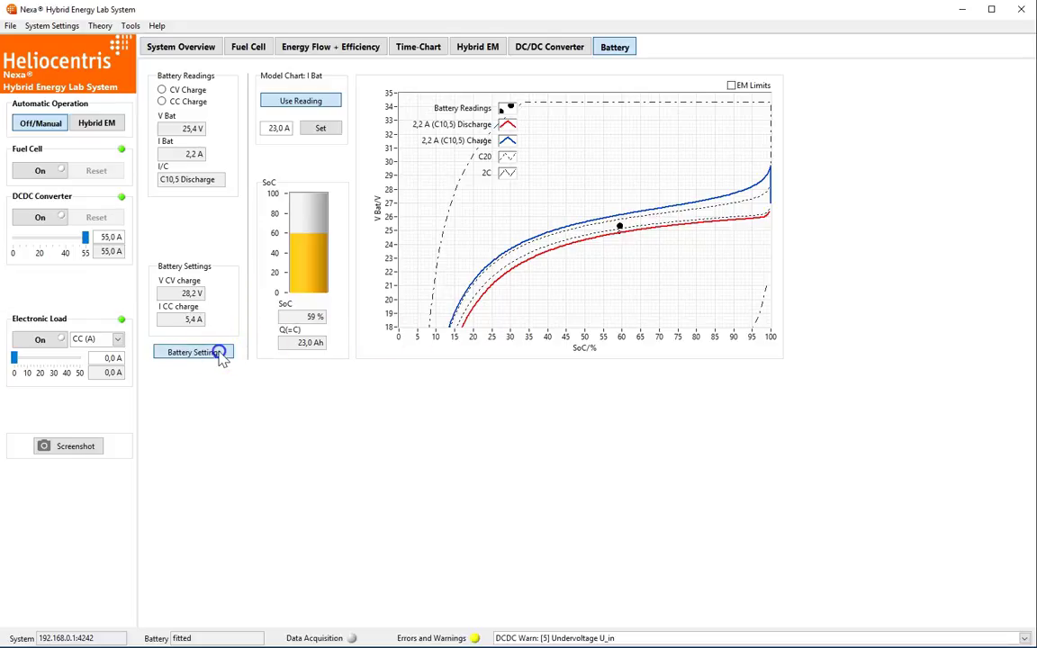
{"action": "left_click_drag", "start_coordinate": [597, 176], "coordinate": [498, 115]}
{"action": "left_click", "coordinate": [530, 187]}
{"action": "left_click", "coordinate": [545, 207]}
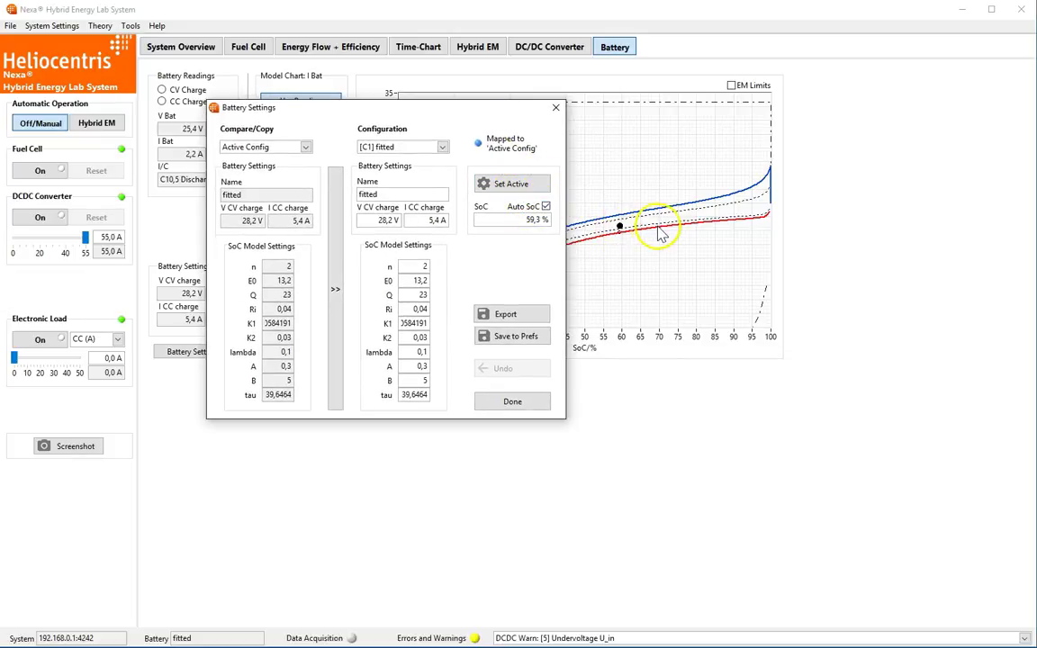
{"action": "left_click", "coordinate": [528, 186]}
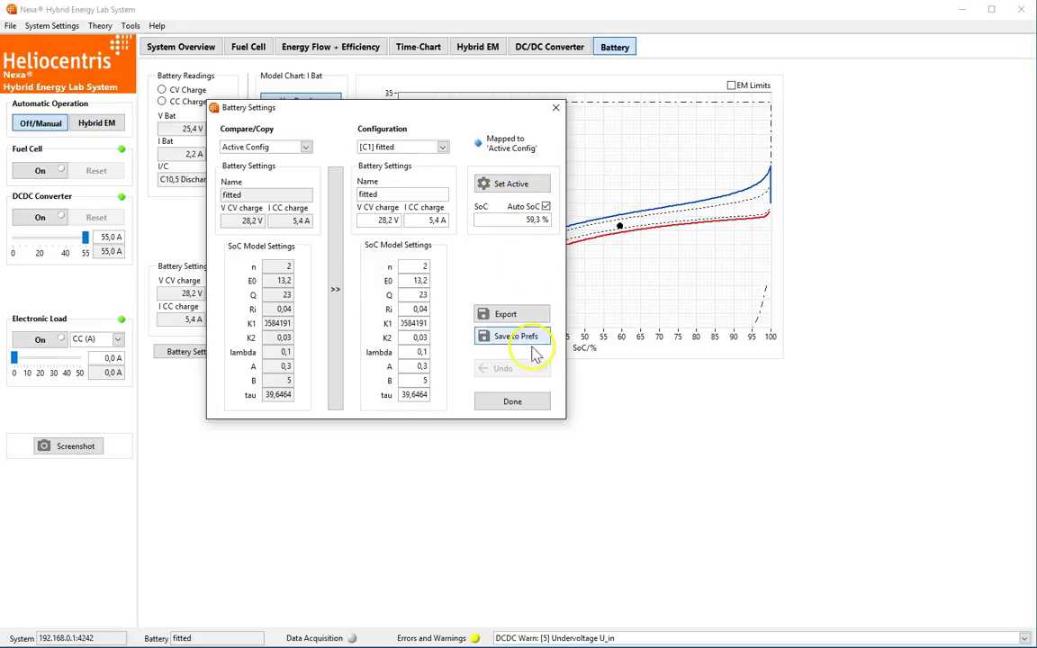
{"action": "left_click", "coordinate": [518, 406]}
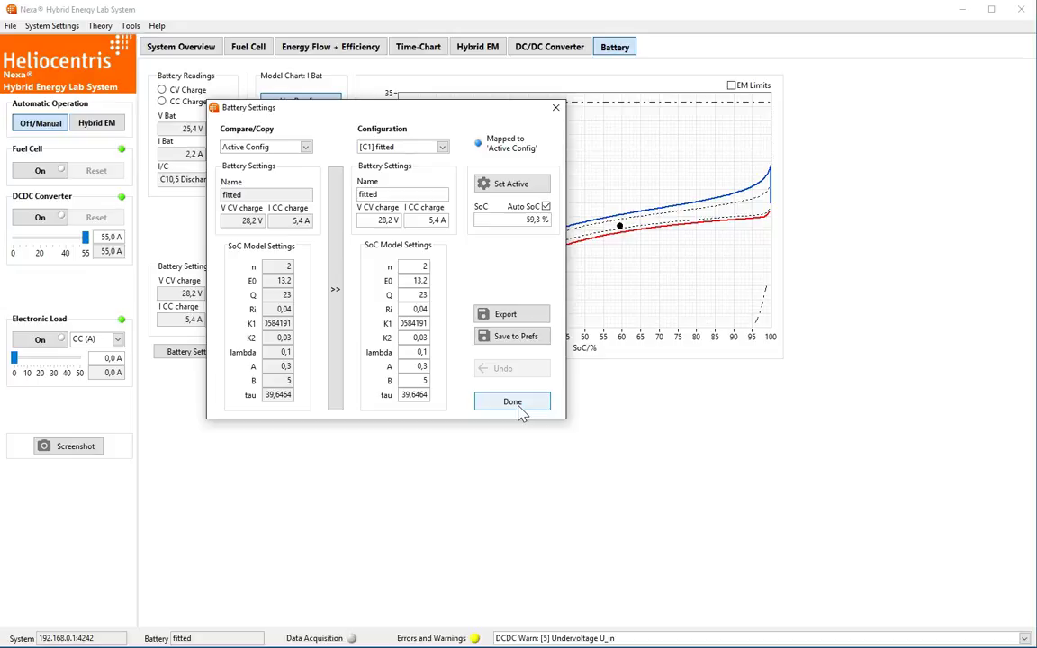
{"action": "left_click", "coordinate": [518, 405]}
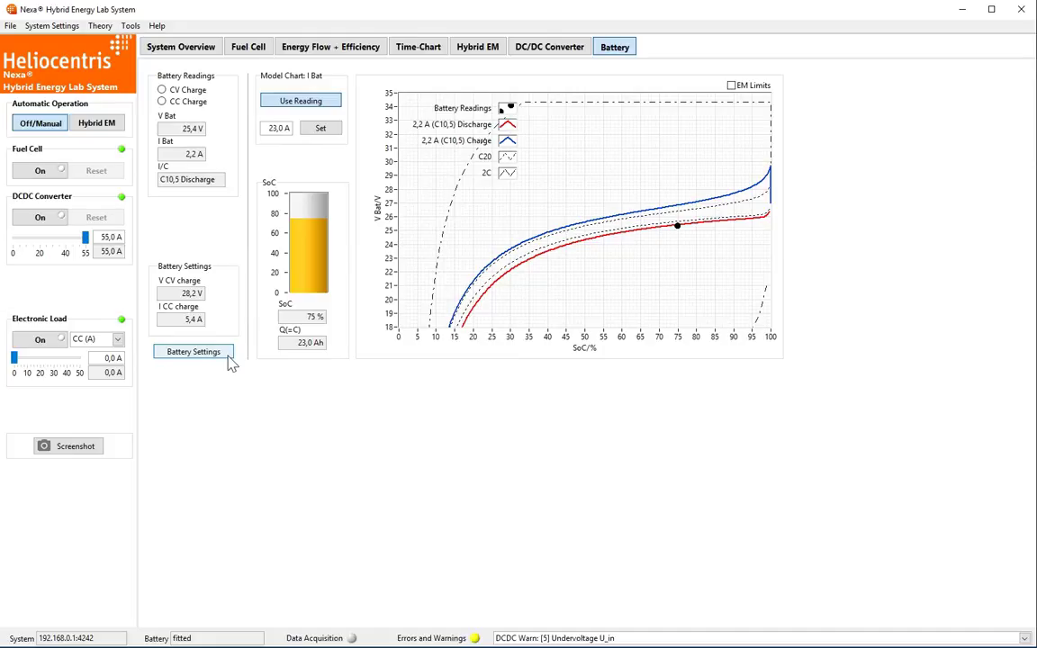
Step: Disable Auto SoC in Battery Settings so the SoC settles near 74 %
{"action": "left_click", "coordinate": [228, 357]}
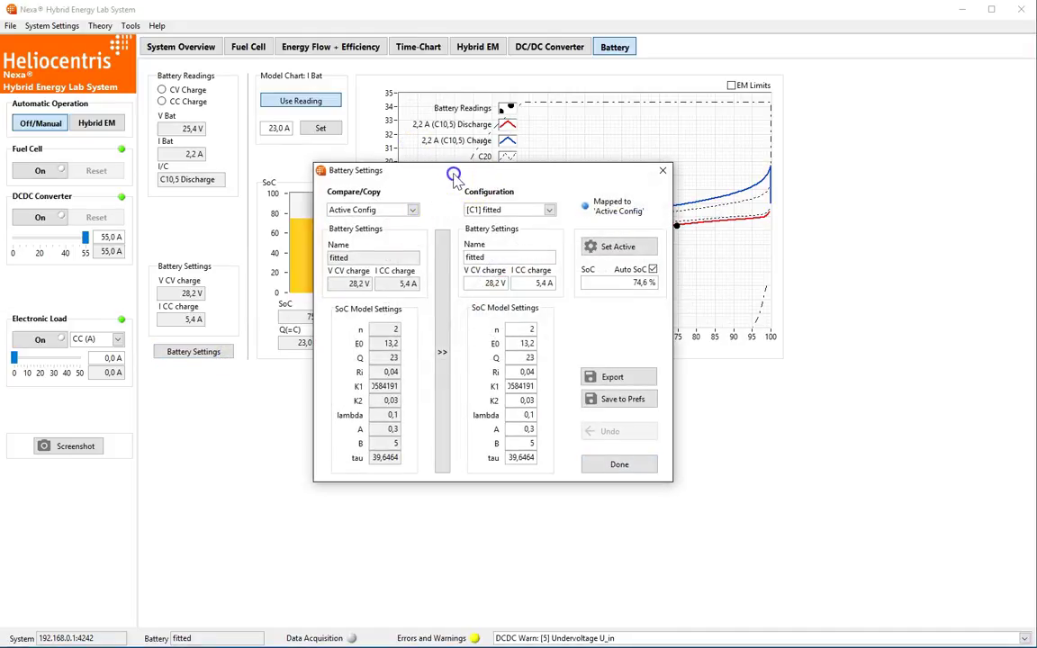
{"action": "left_click_drag", "start_coordinate": [453, 174], "coordinate": [388, 132]}
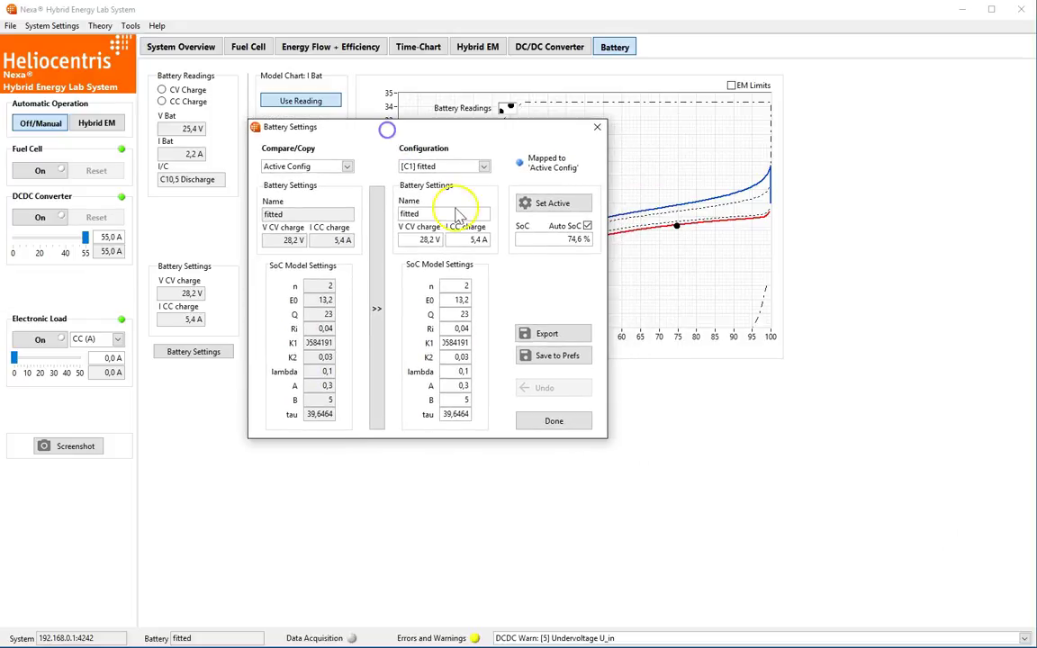
{"action": "left_click", "coordinate": [587, 226]}
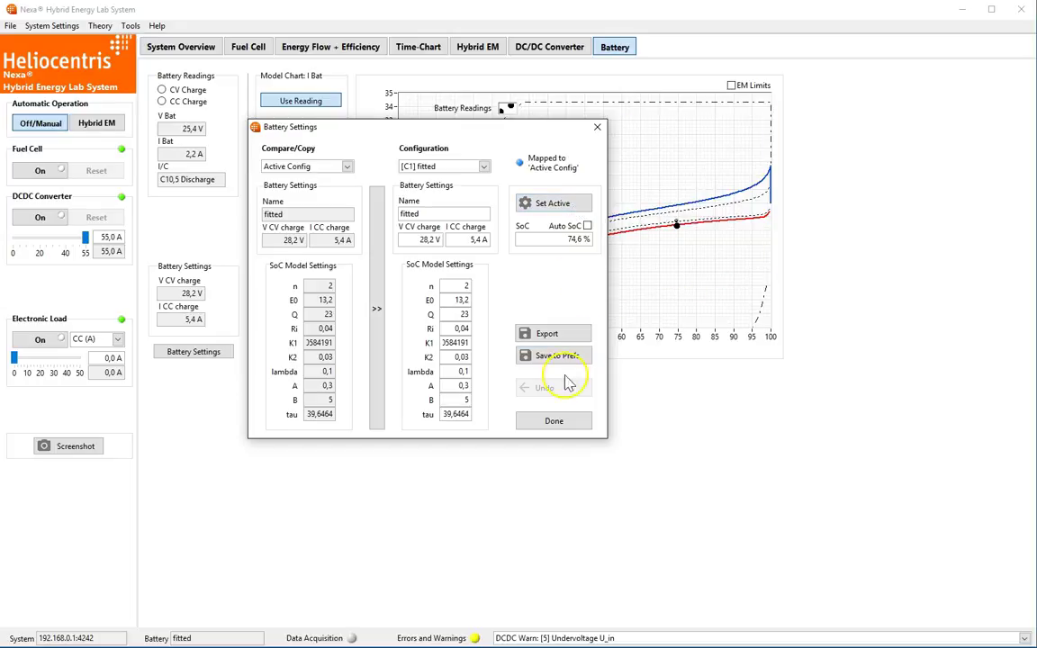
{"action": "left_click", "coordinate": [558, 416]}
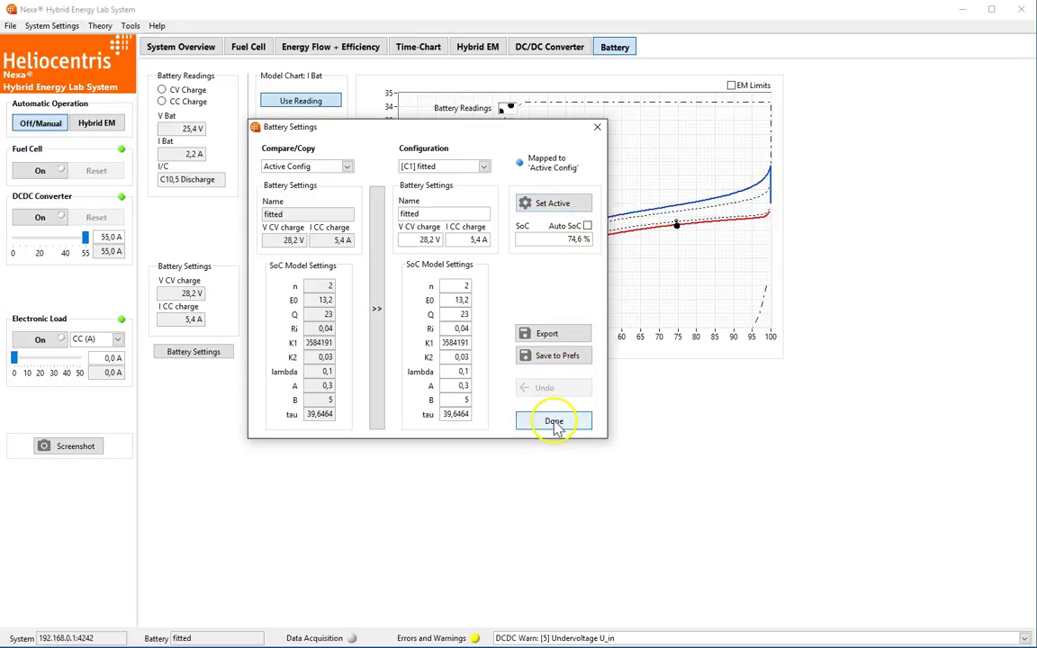
{"action": "left_click", "coordinate": [555, 423]}
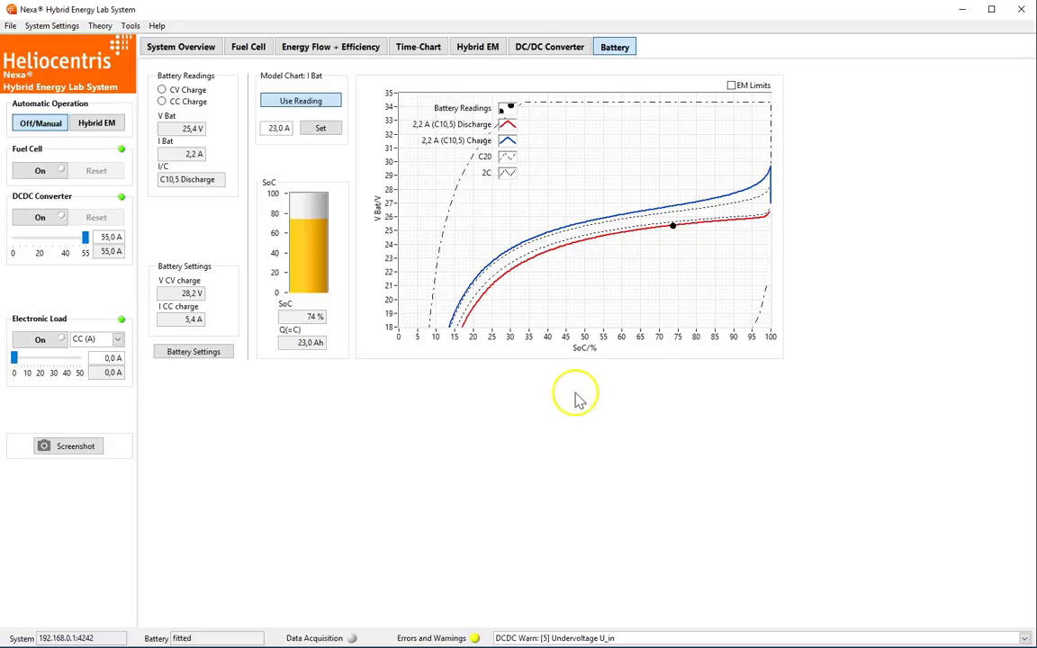
Step: Launch the HEL_Remote_SoC_EM_FC.vi API example from the Tools menu
{"action": "left_click", "coordinate": [131, 26]}
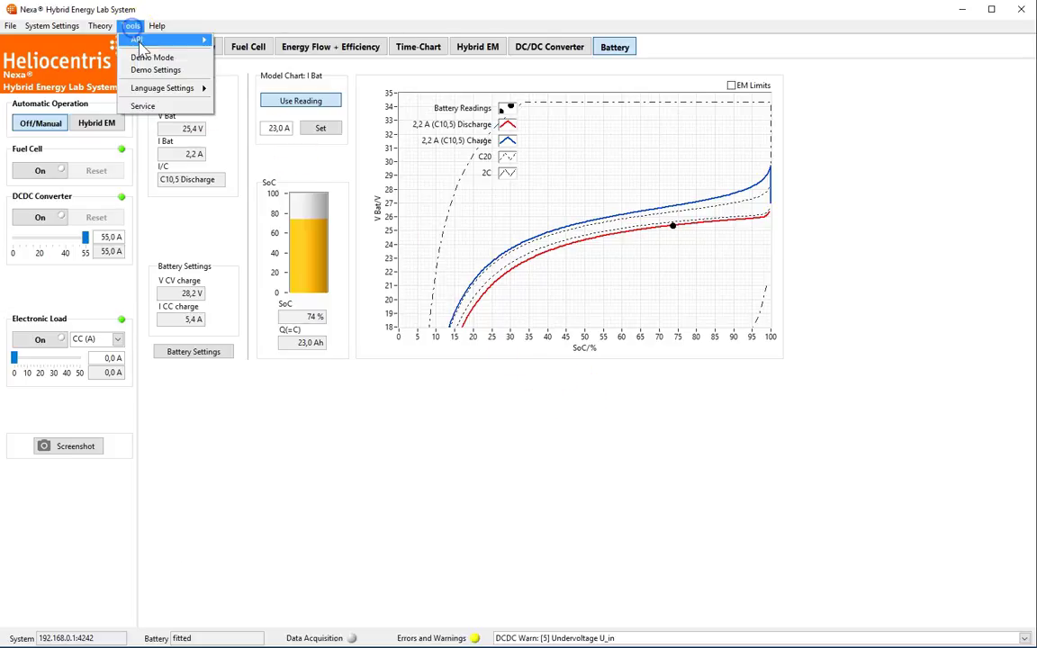
{"action": "mouse_move", "coordinate": [137, 40]}
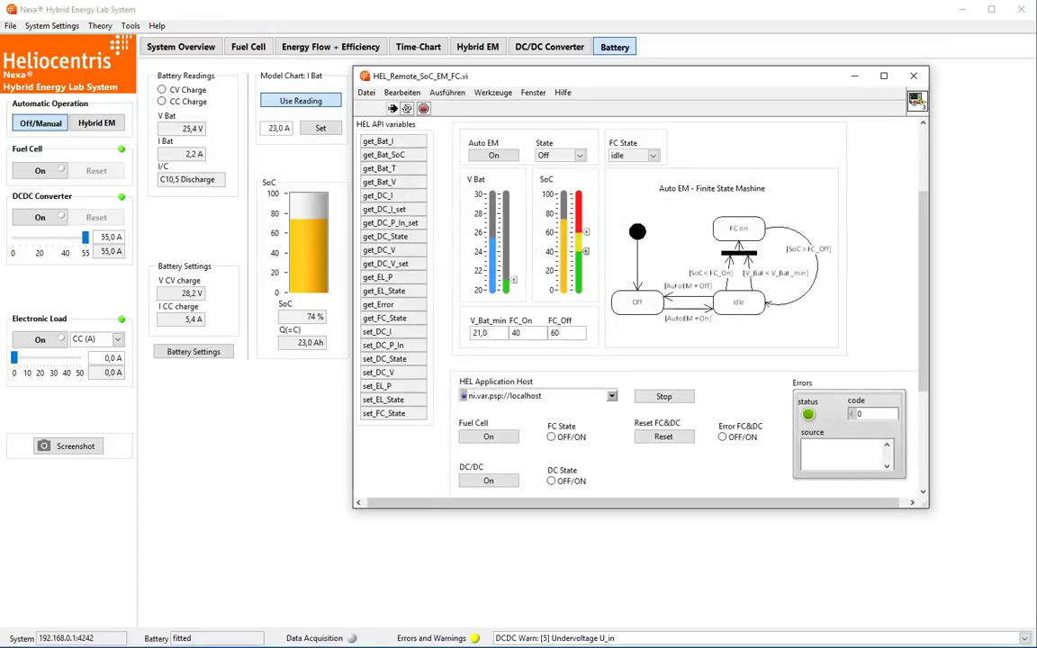
{"action": "left_click", "coordinate": [393, 157]}
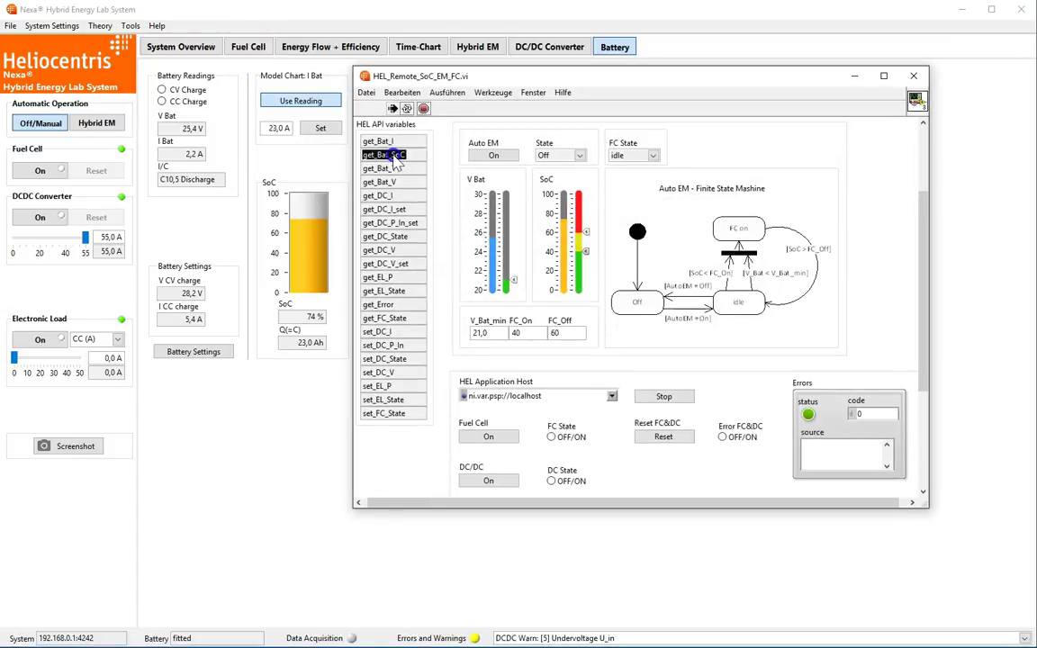
{"action": "left_click", "coordinate": [554, 194]}
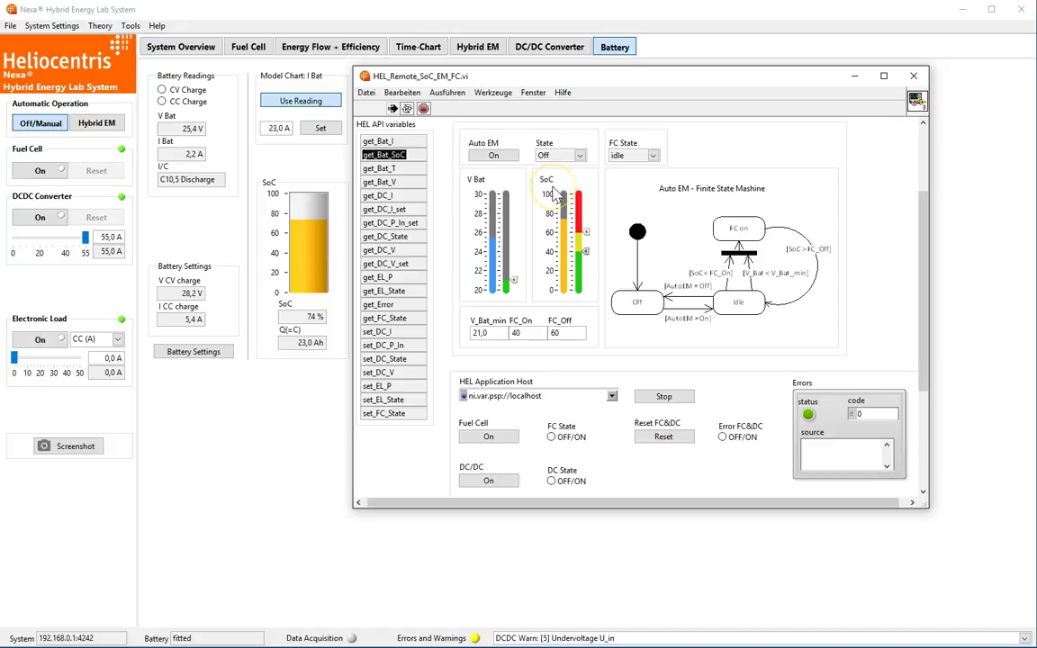